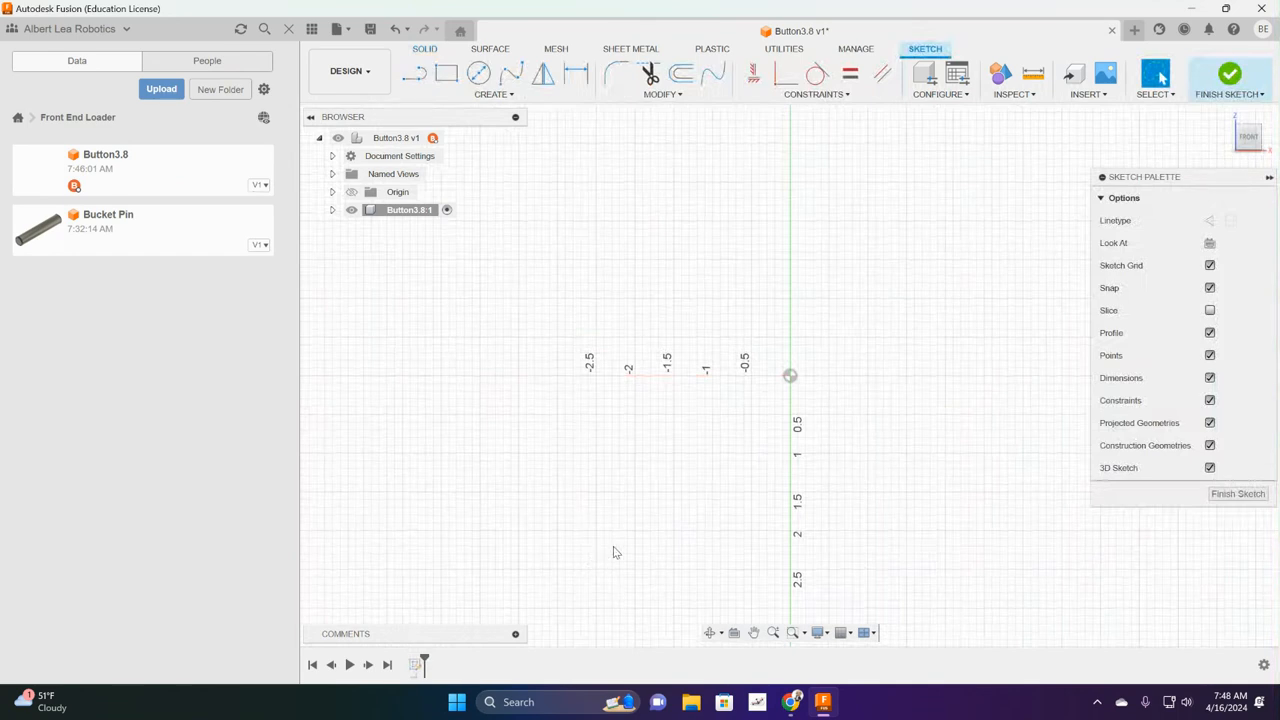
Step: Sketch a vertical line about 0.9 in long straight up from the origin
left_click(412, 76)
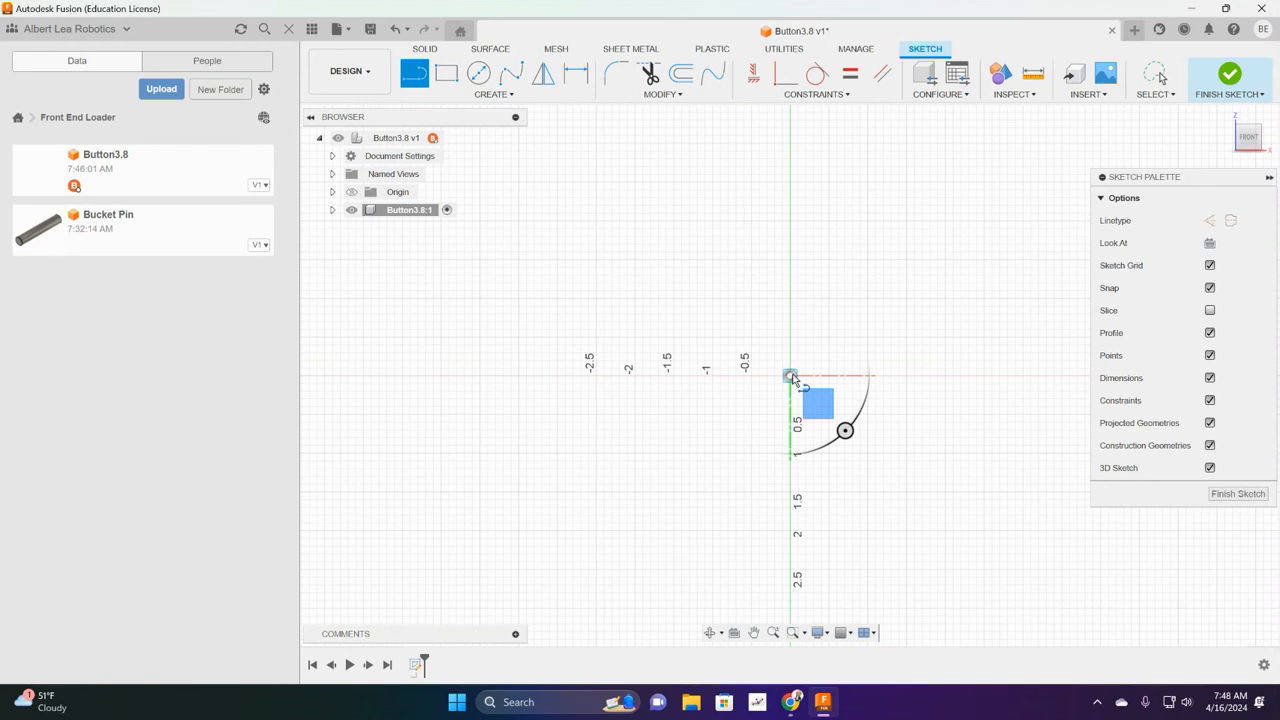
left_click(791, 376)
left_click(791, 307)
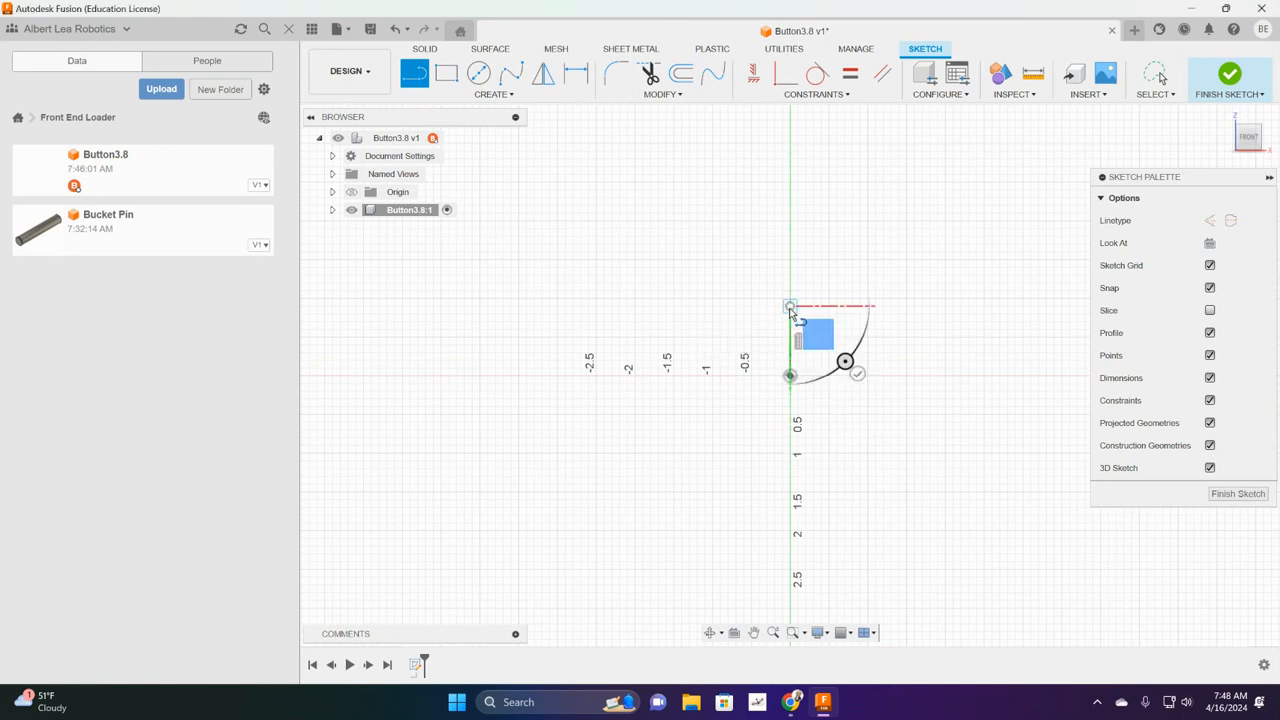
key("Escape")
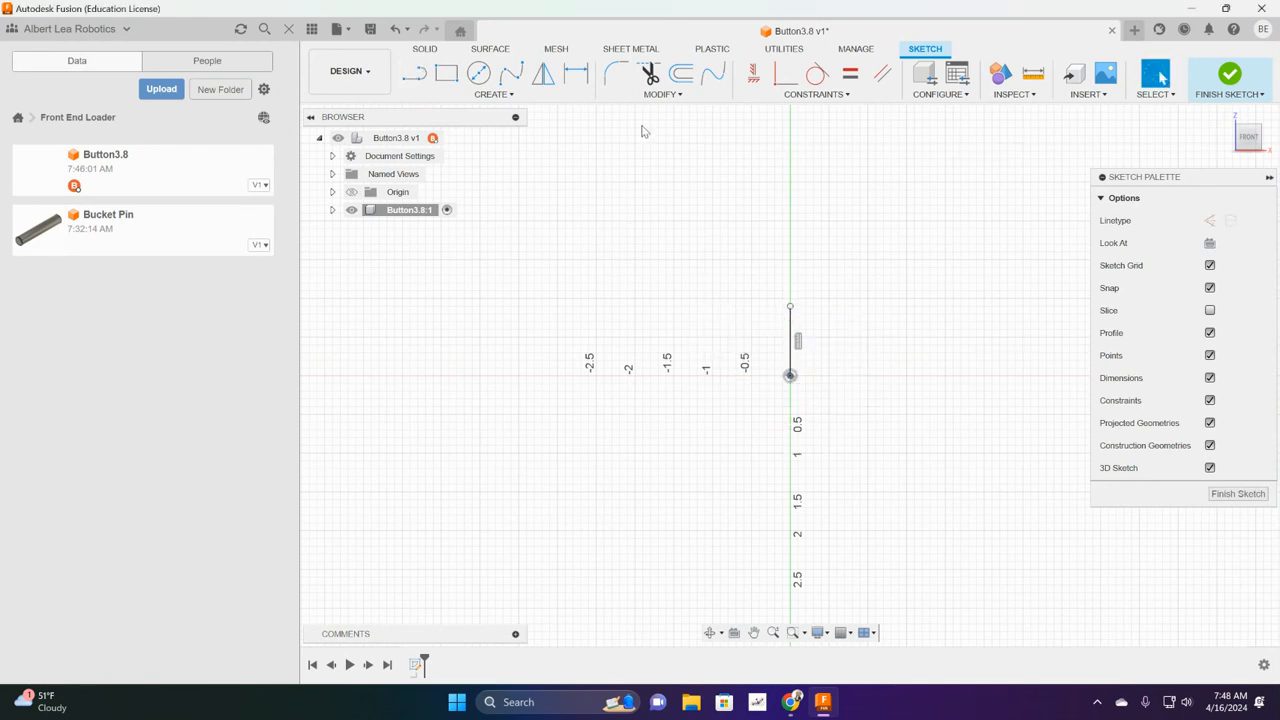
Step: Dimension the vertical line's length to 0.45 in
left_click(584, 79)
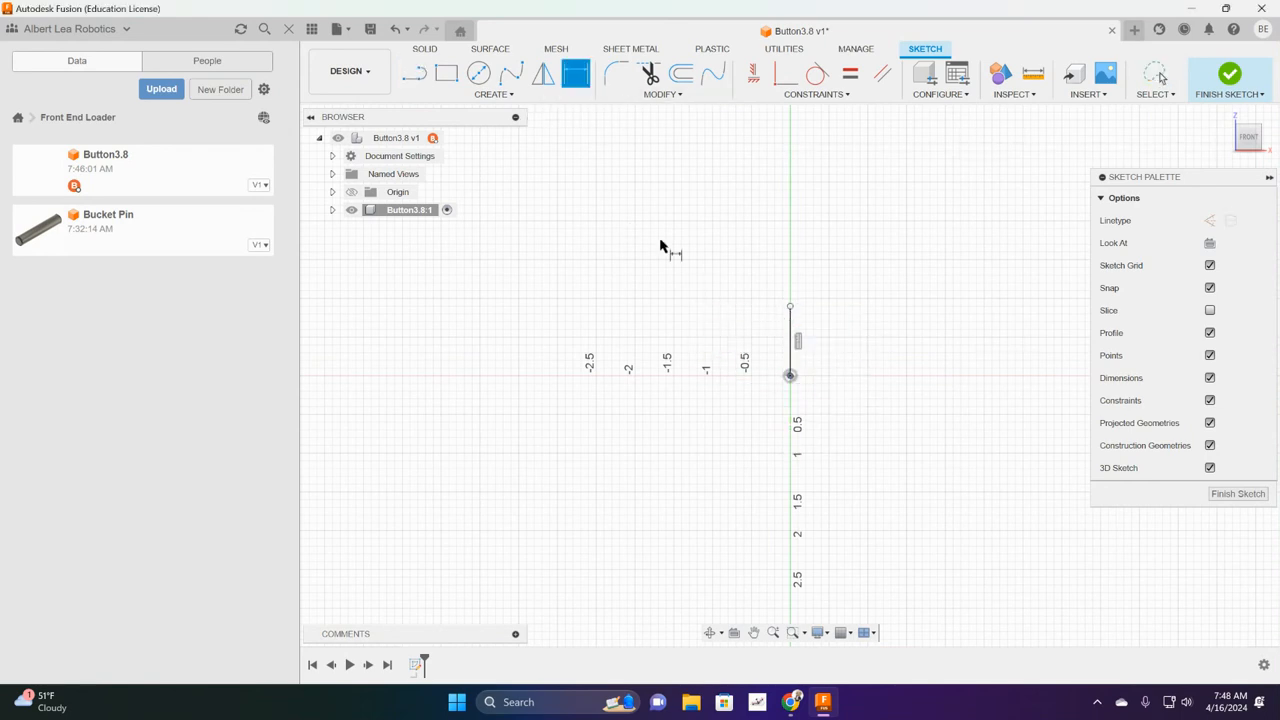
left_click(792, 345)
left_click(736, 338)
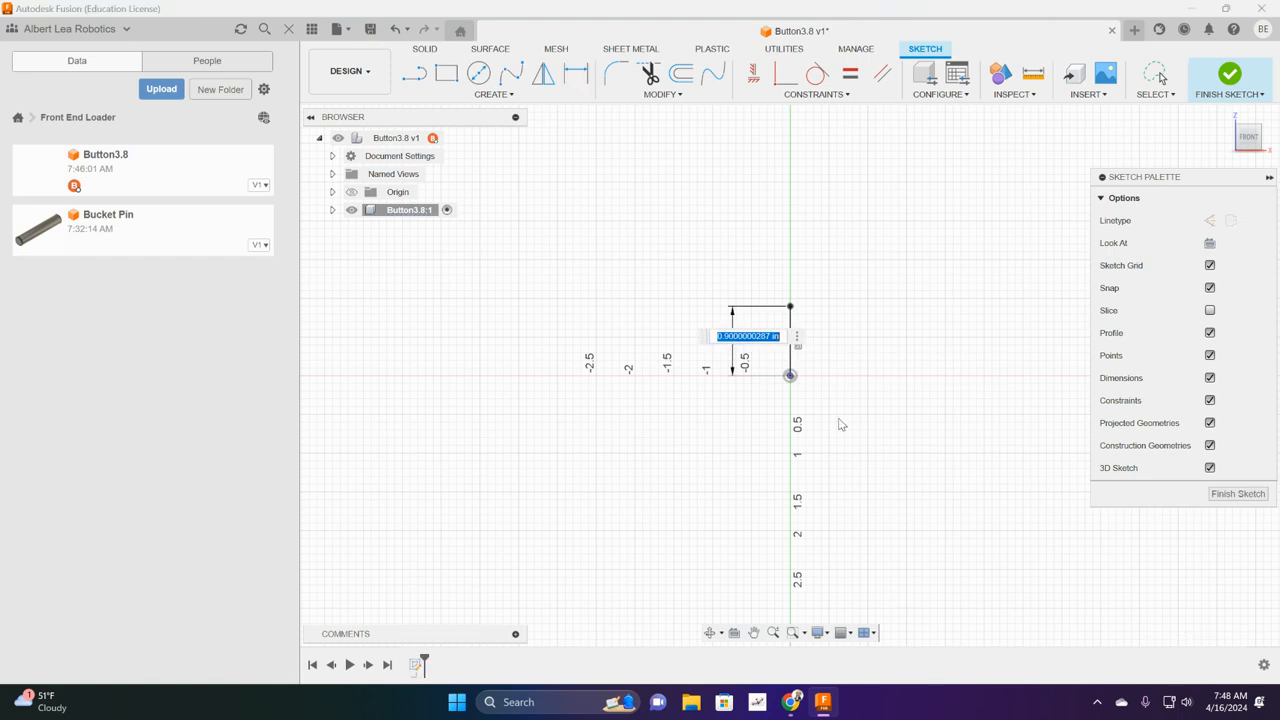
type("0.45")
key("Return")
Step: Draw a horizontal line from the origin toward positive X with its length set to half of 0.375 in
scroll(838, 424, "up", 5)
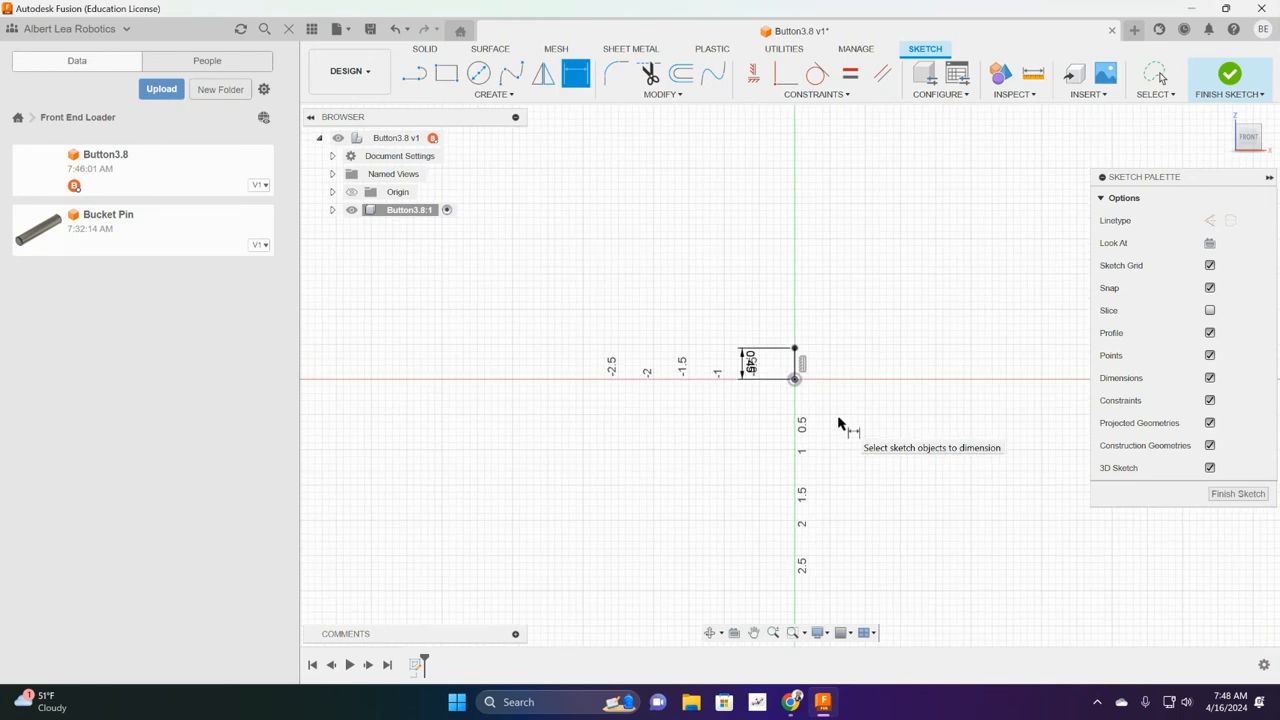
scroll(805, 355, "up", 3)
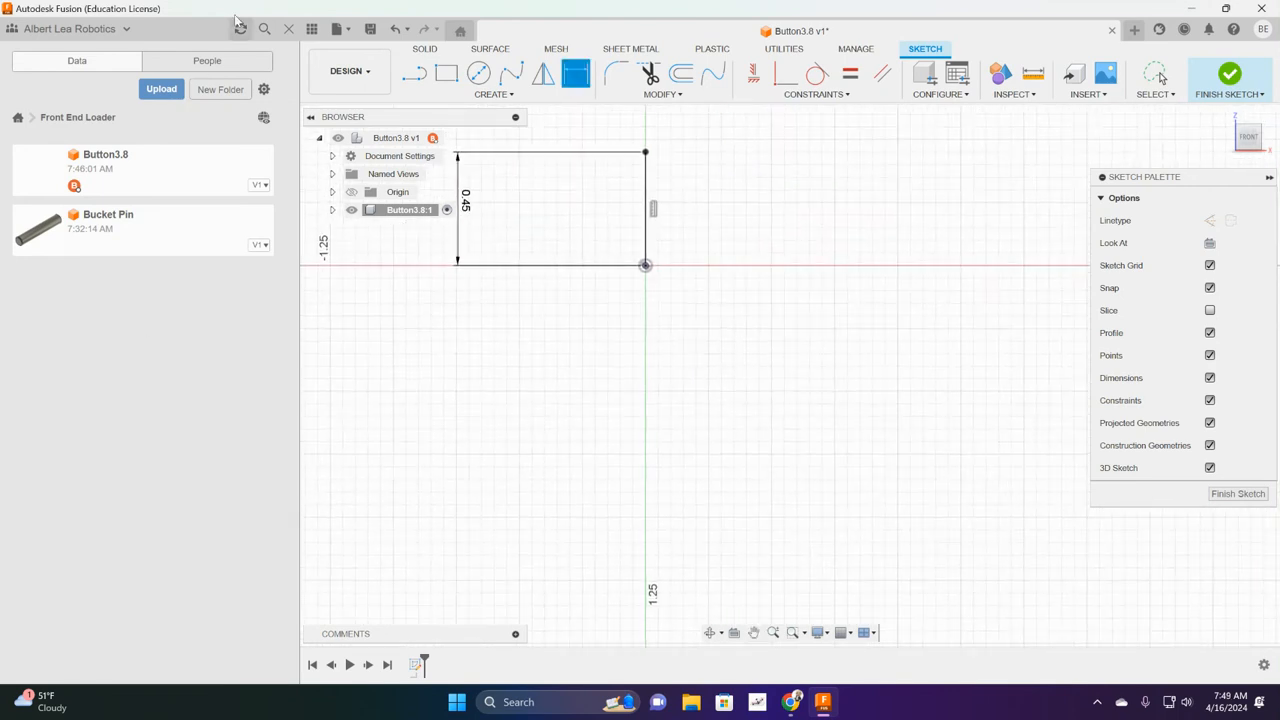
left_click(414, 73)
left_click_drag(645, 265, 652, 289)
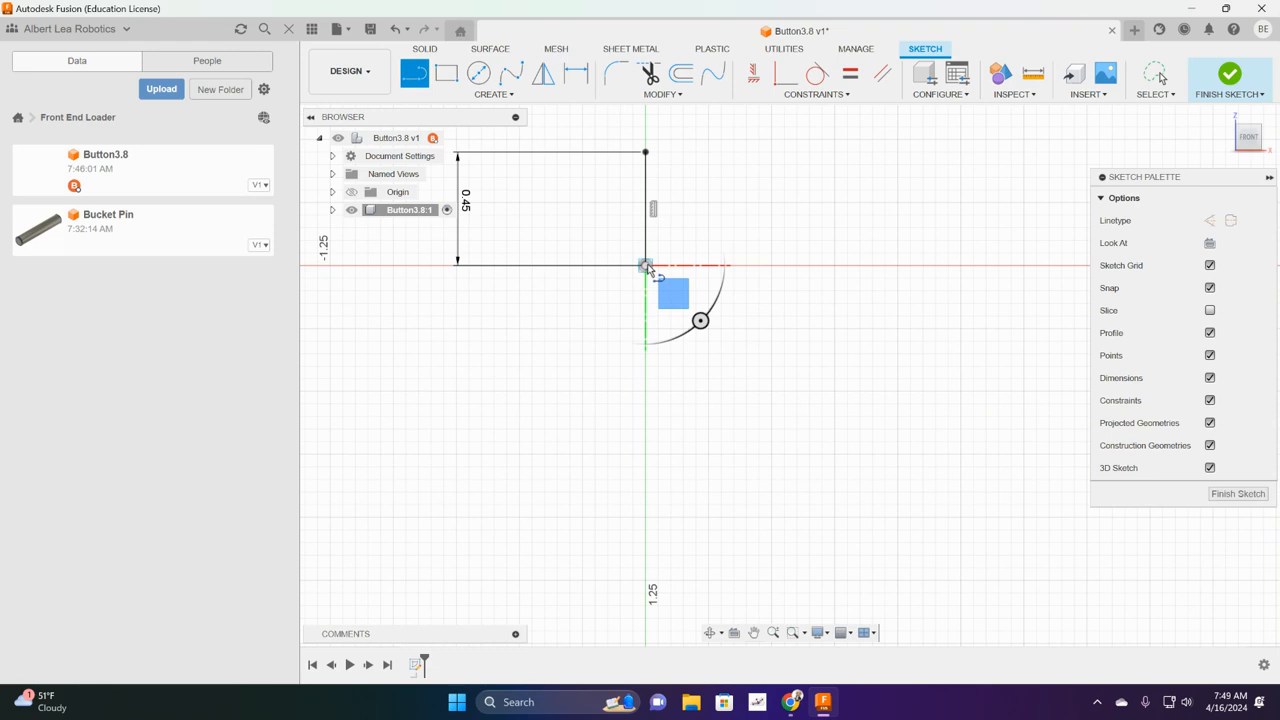
left_click(645, 265)
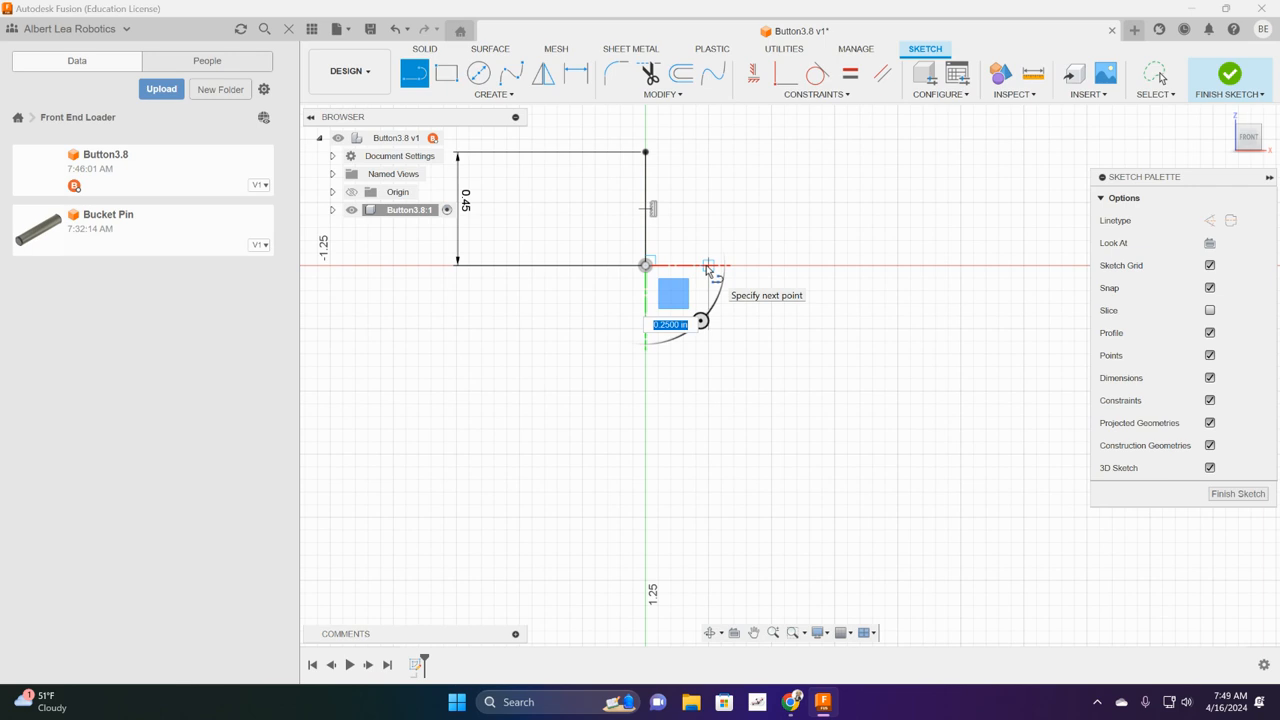
type("375")
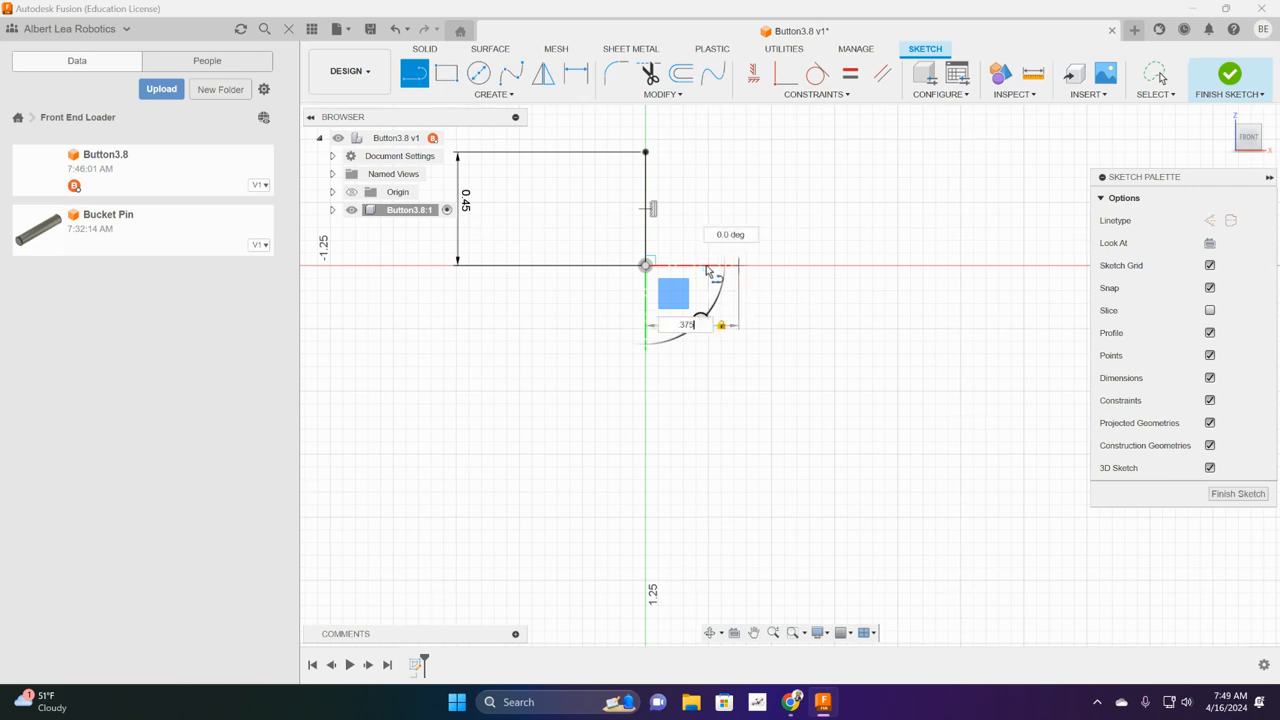
type("/2")
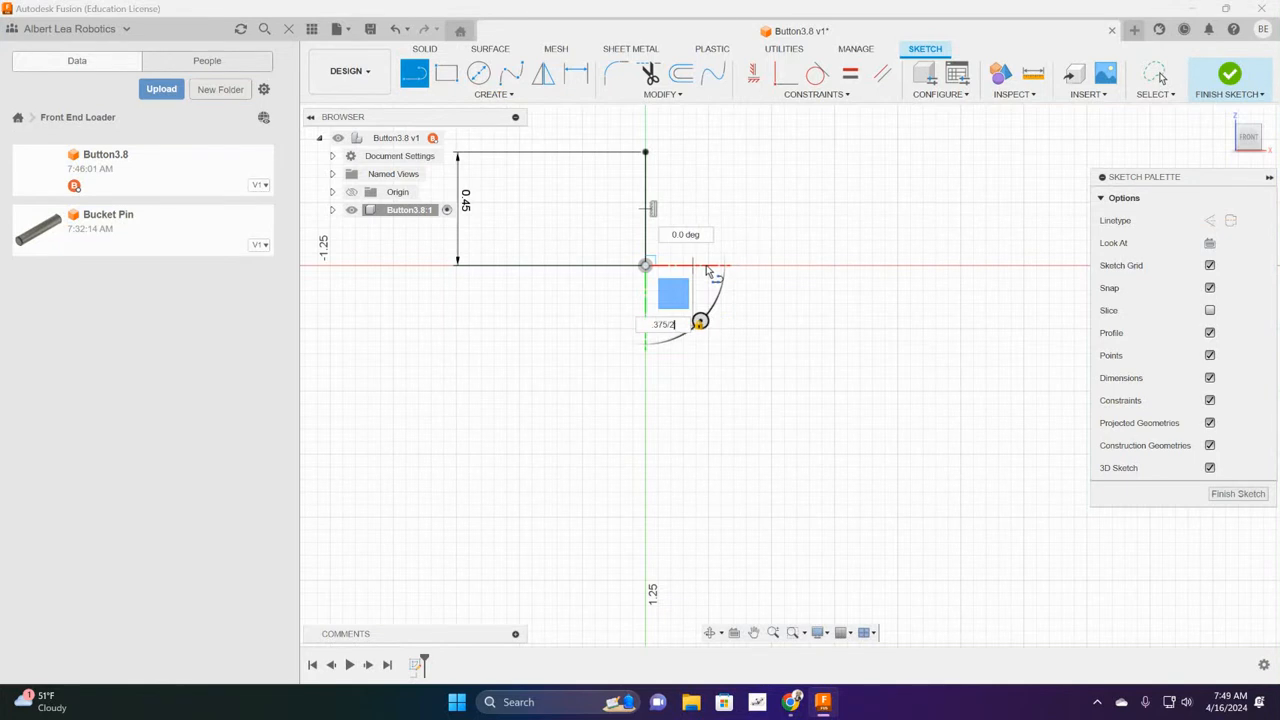
key("Return")
key("Escape")
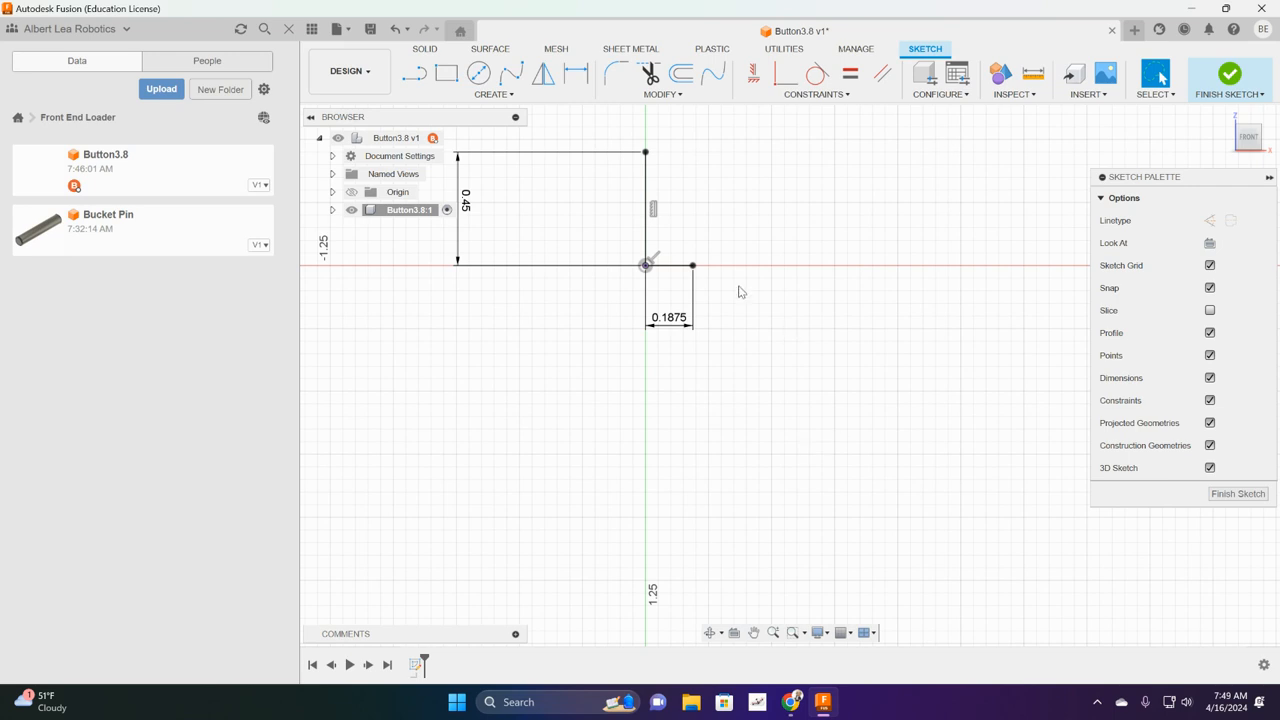
Step: Draw a short vertical line up from the horizontal line's outer end, stopping about 0.3 in below the centre line's upper endpoint
left_click(416, 76)
left_click(693, 264)
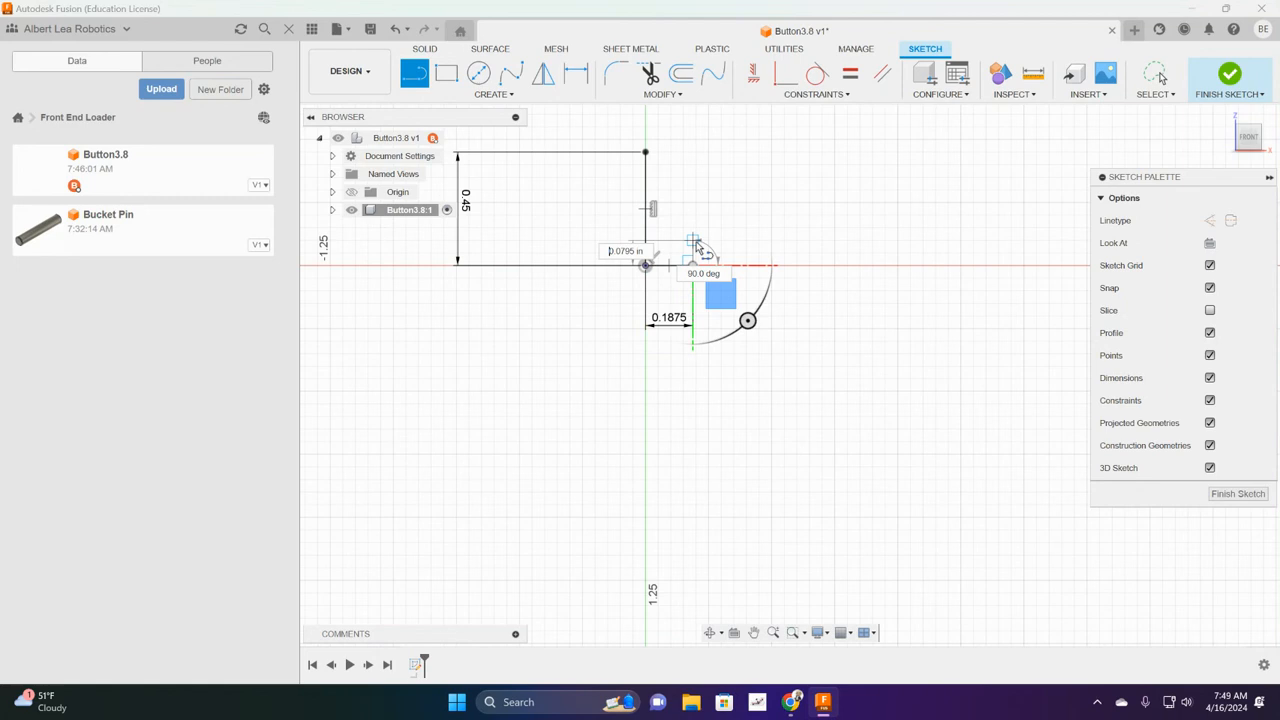
left_click(693, 229)
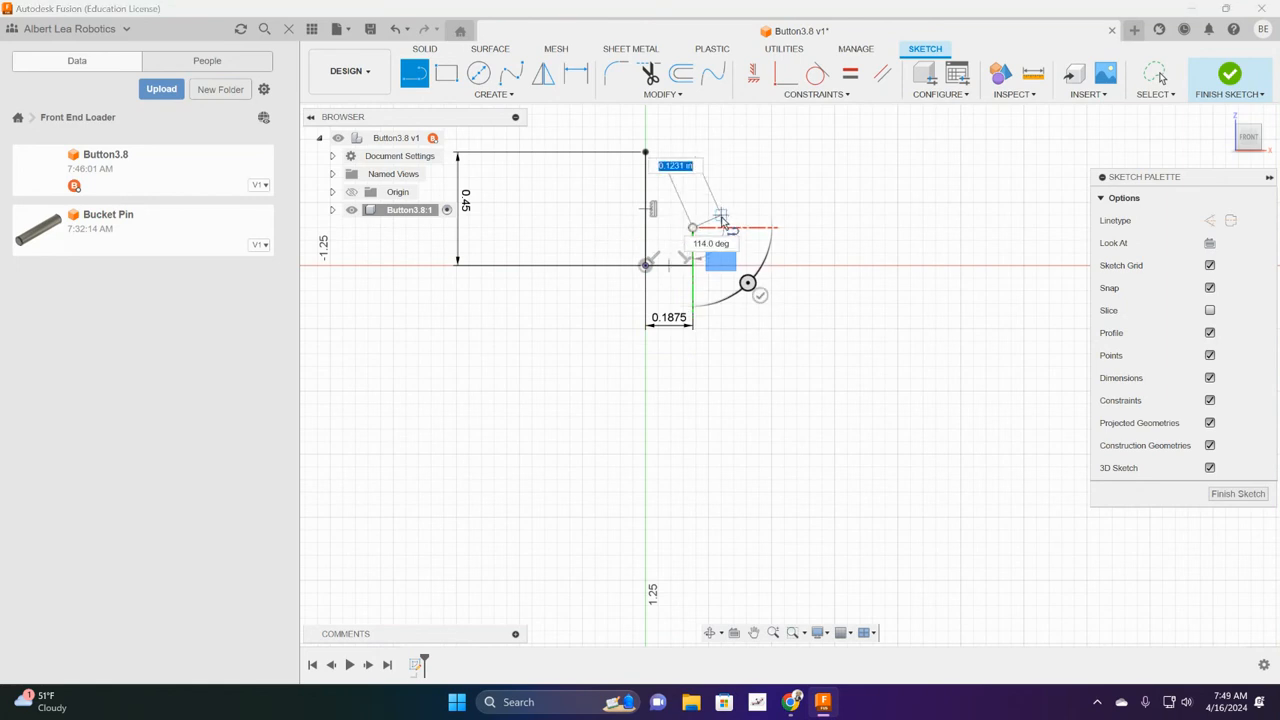
key("Escape")
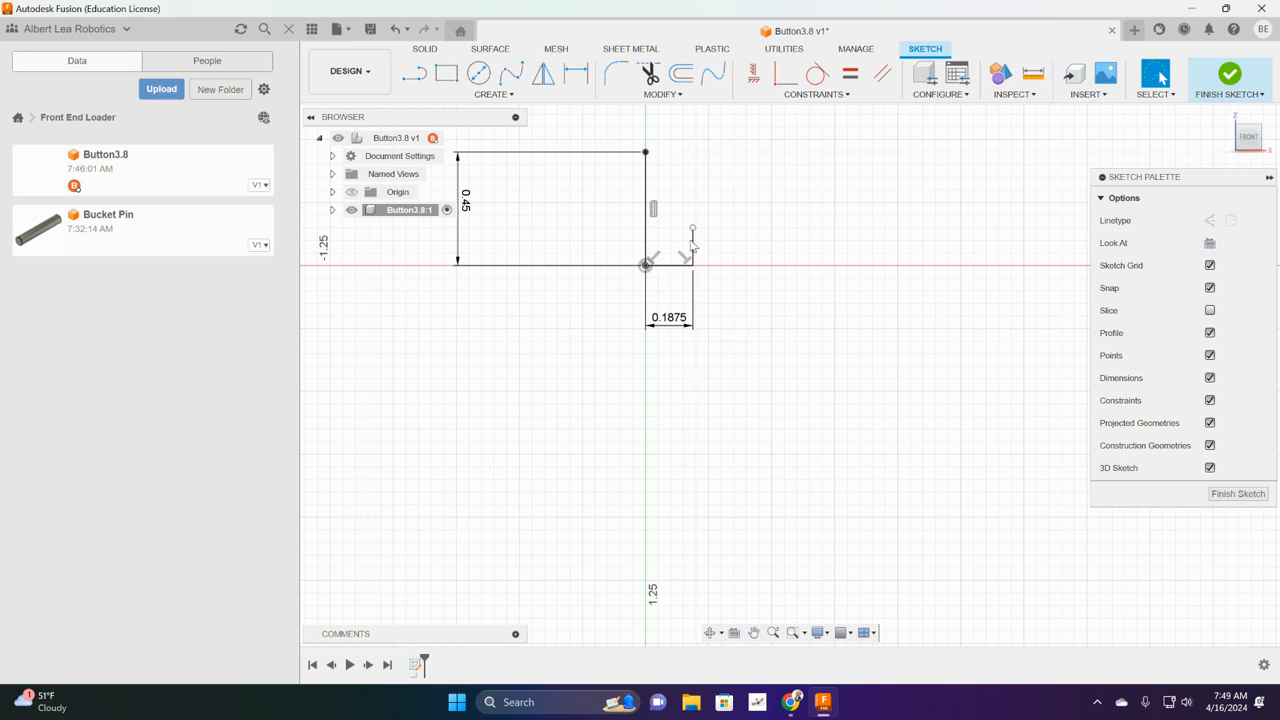
Step: Dimension the vertical distance between the upper endpoints of the centre line and the short vertical line to 0.25 in
left_click(576, 73)
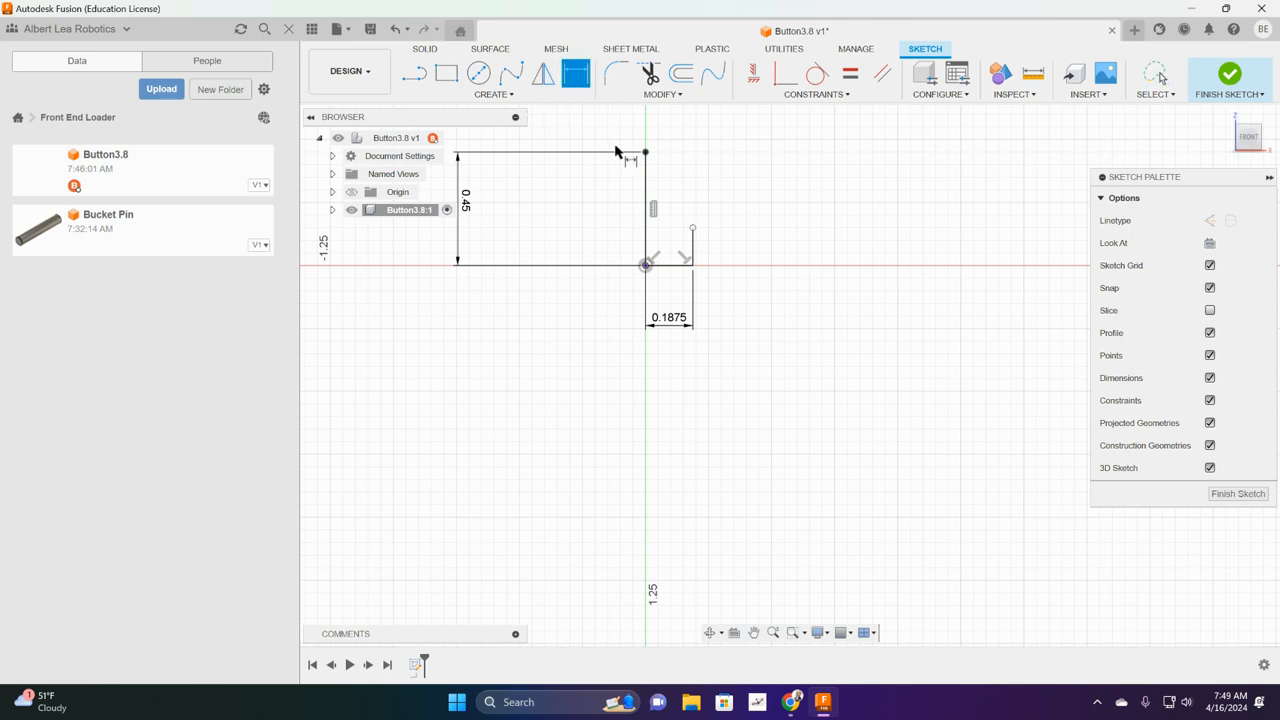
left_click(692, 228)
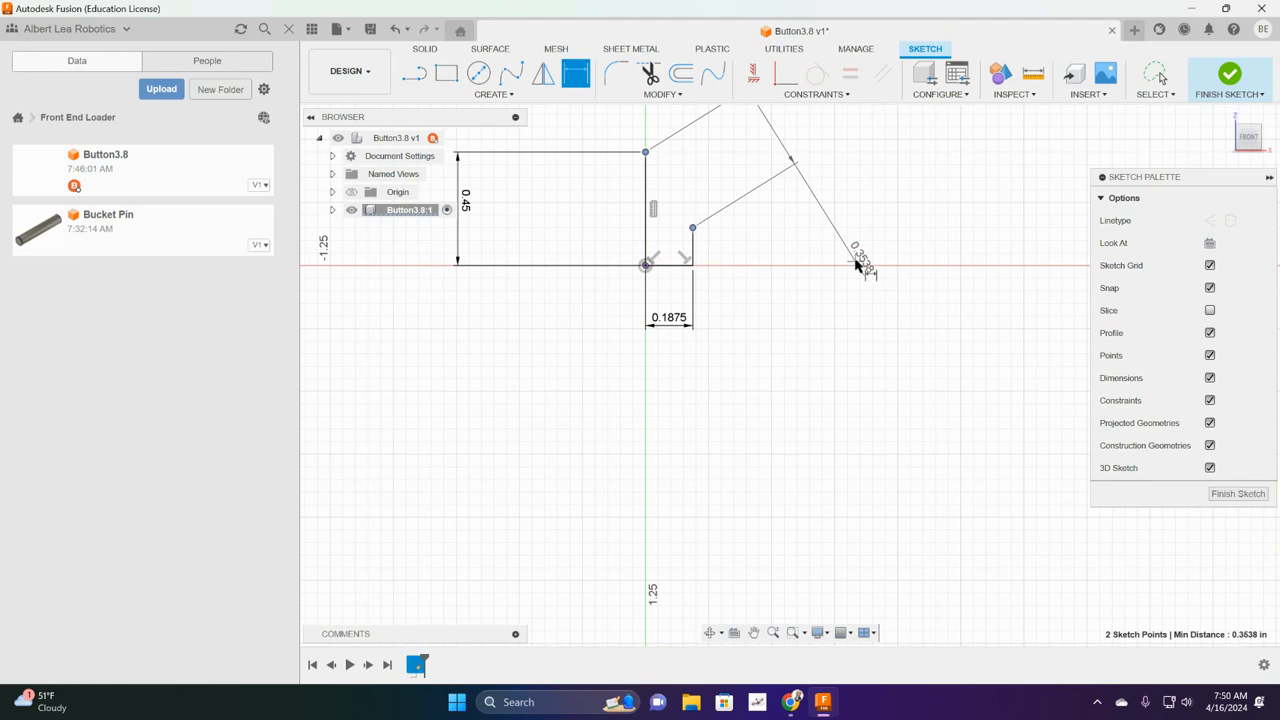
left_click(870, 226)
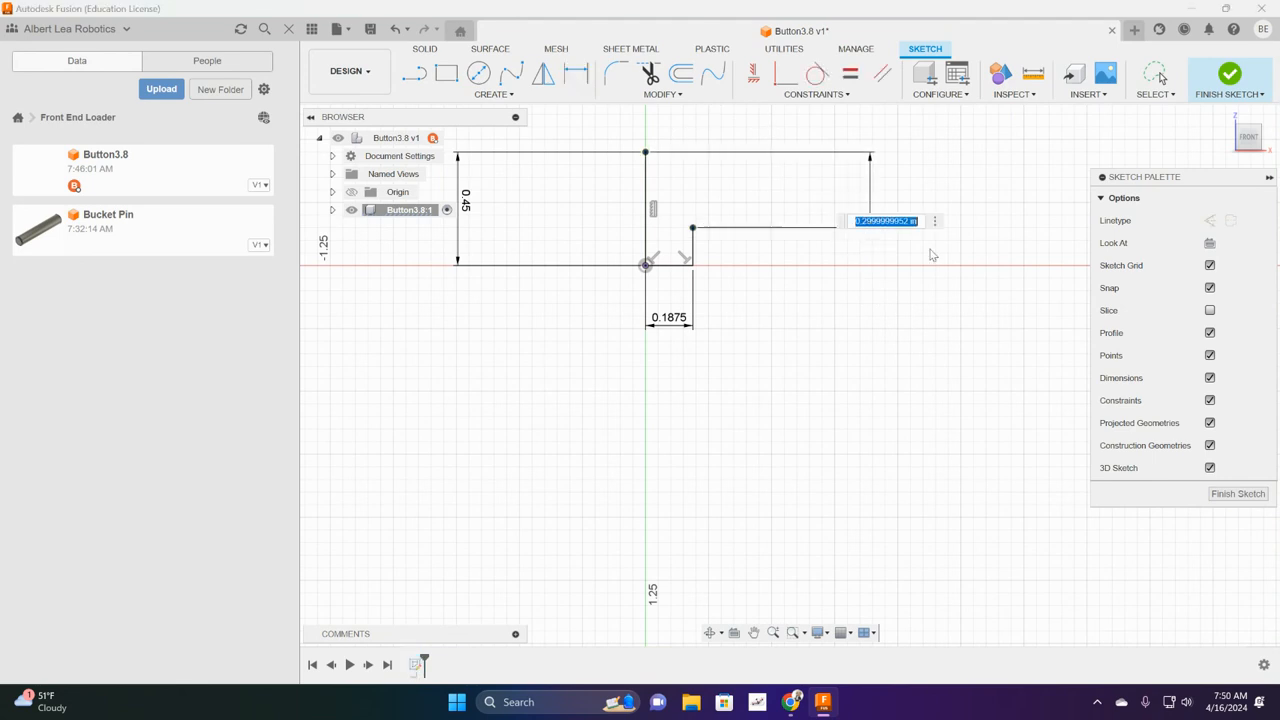
key("BackSpace")
type(".25")
key("Return")
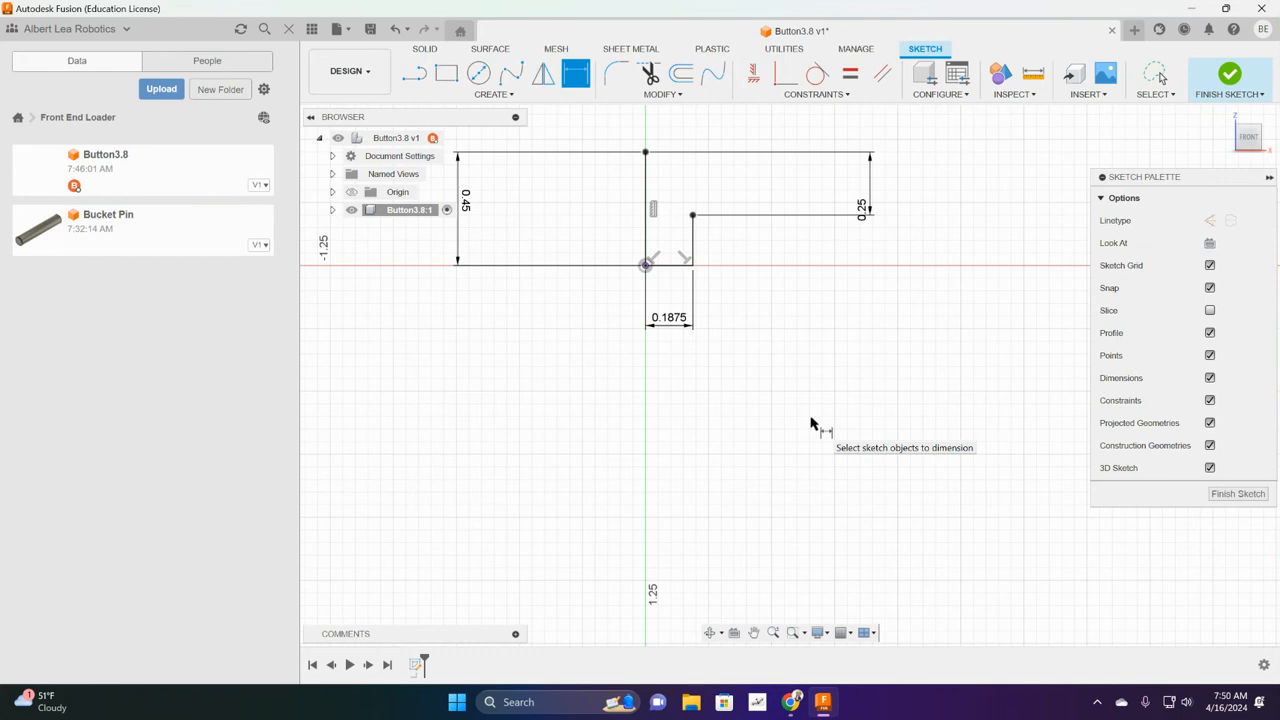
scroll(848, 283, "down", 2)
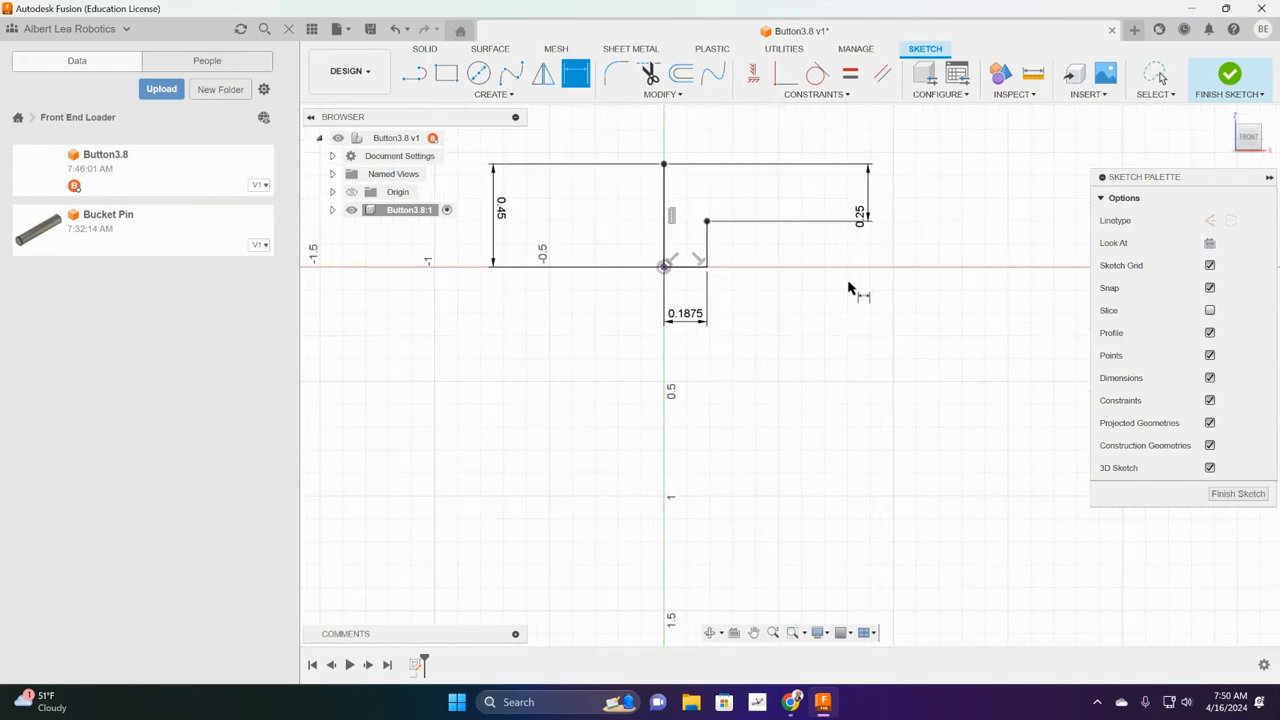
scroll(820, 311, "up", 1)
left_click(415, 78)
left_click(708, 218)
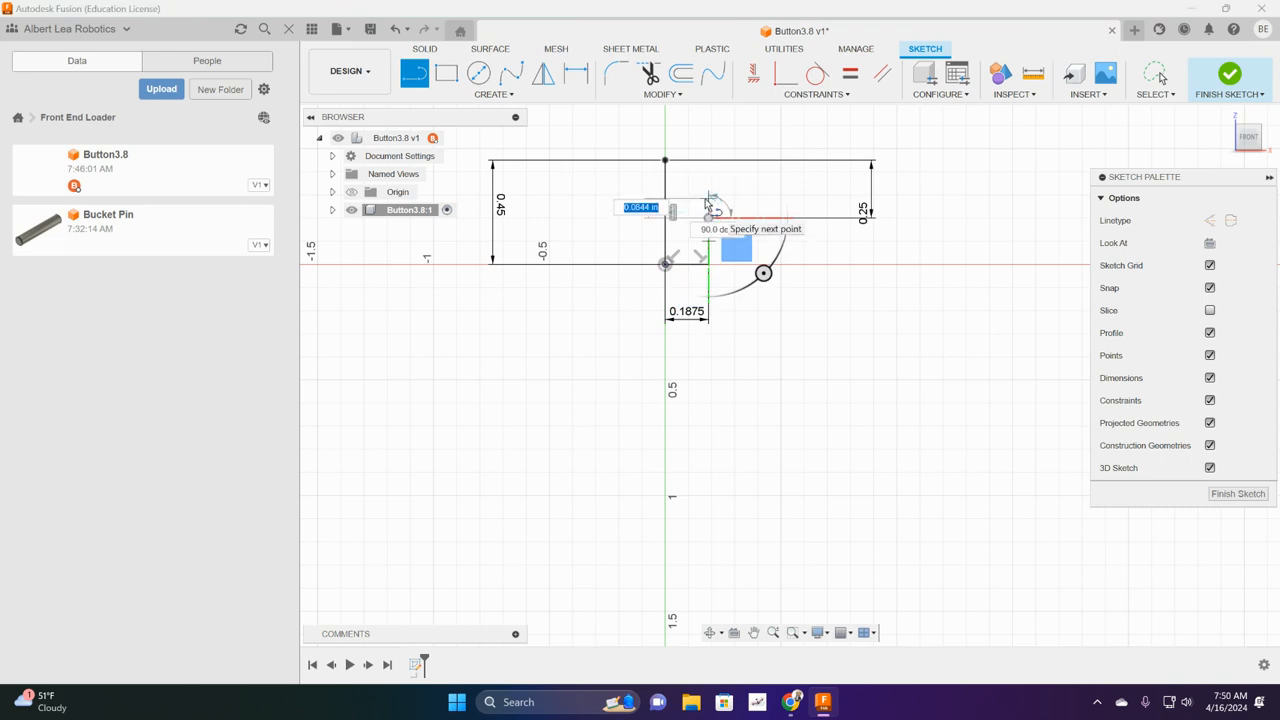
key("Escape")
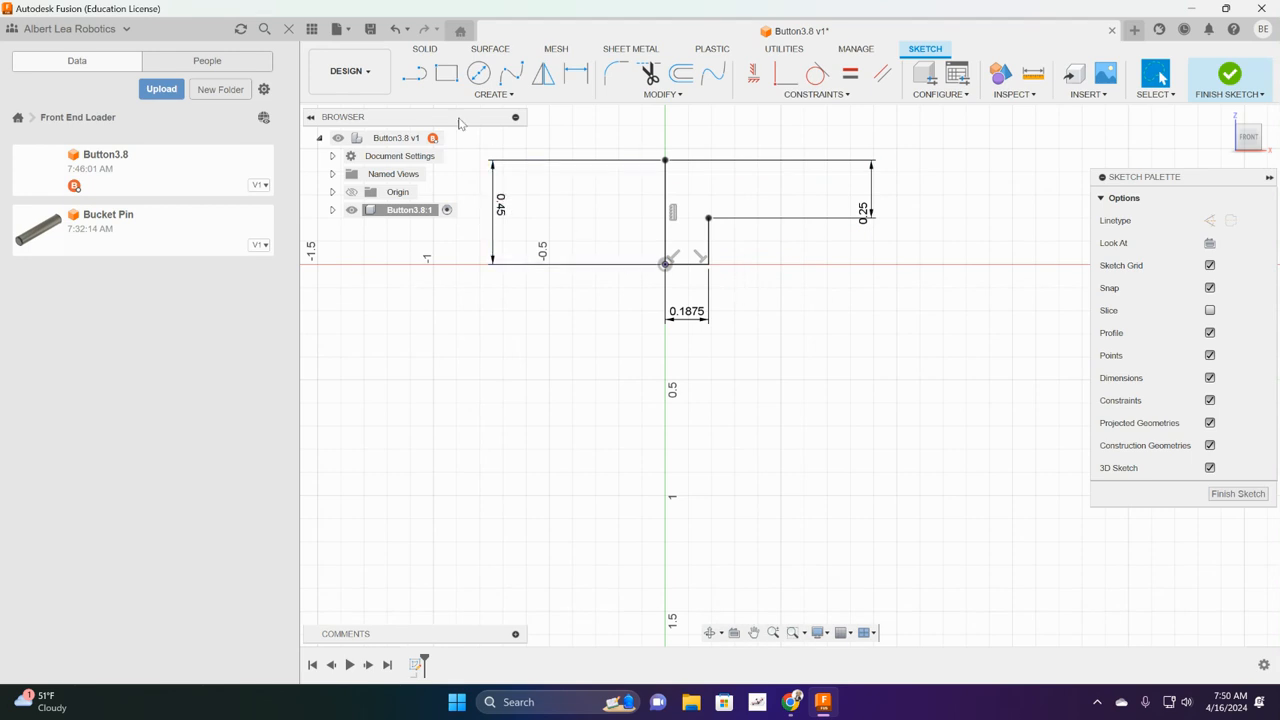
Step: Draw a horizontal line about 0.26 in long outward from the upper end of the short vertical line
left_click(415, 74)
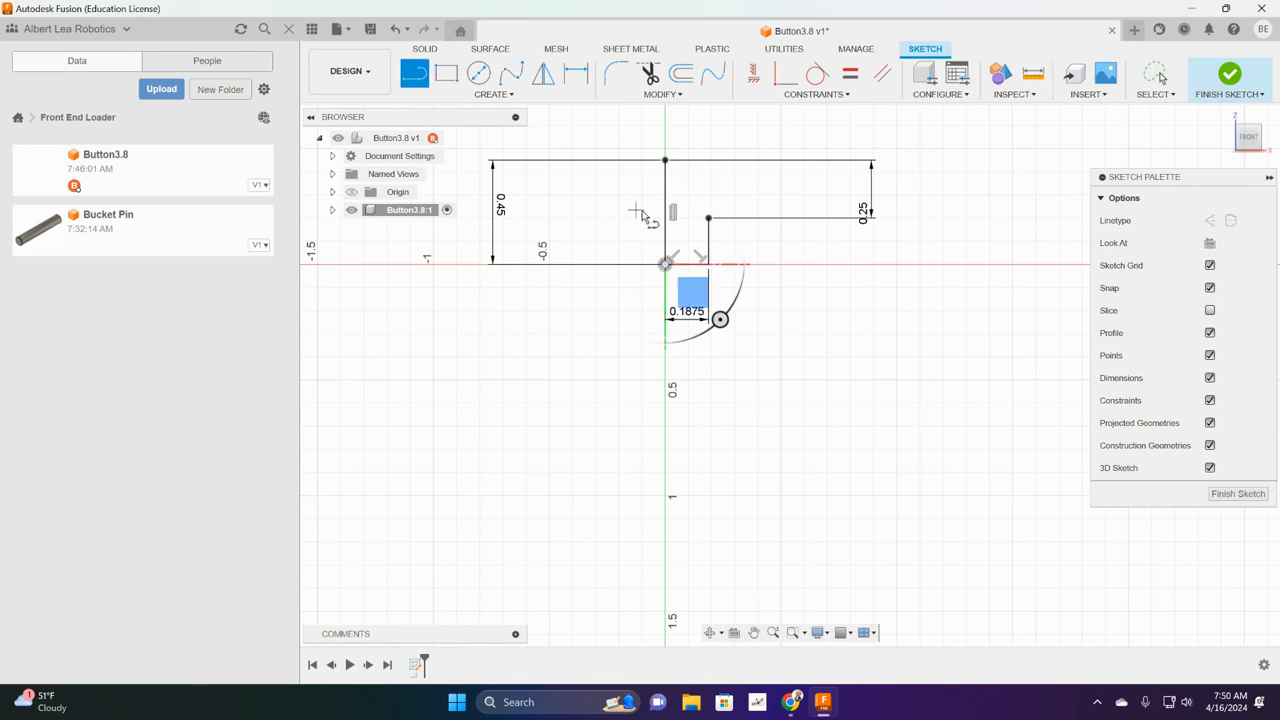
left_click(708, 218)
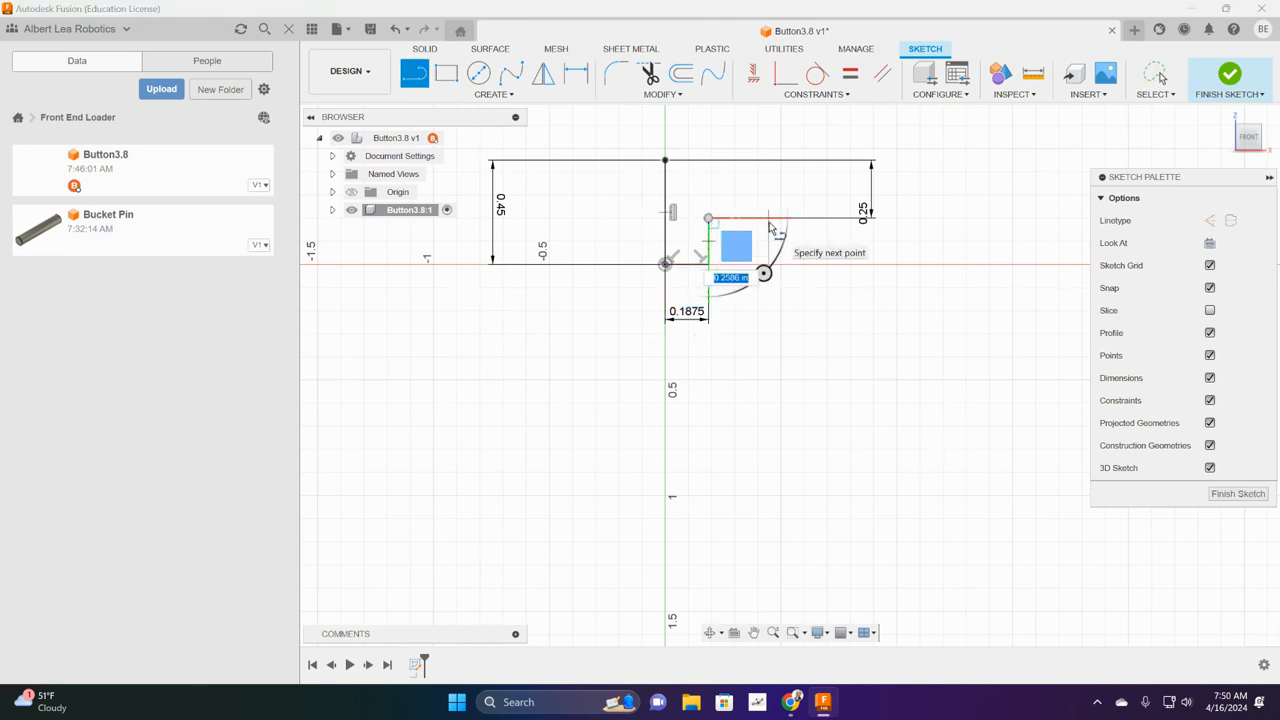
key("Escape")
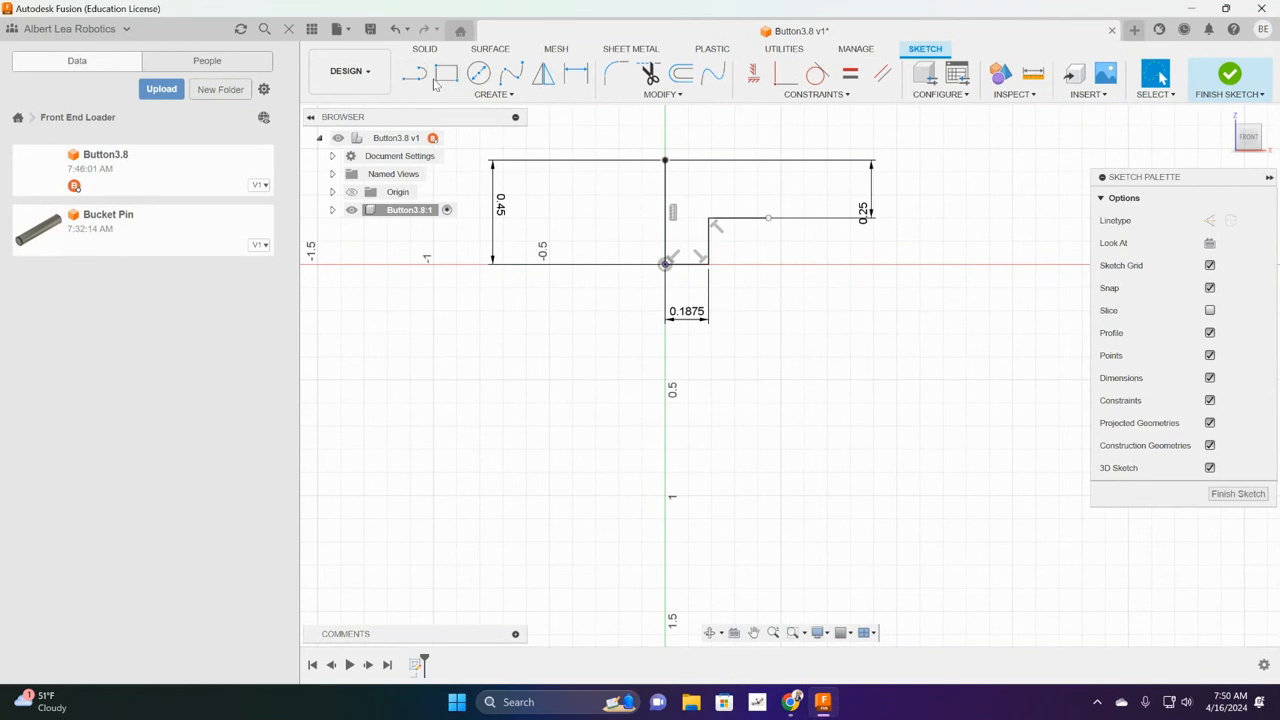
Step: Dimension the horizontal distance from the centre line's upper endpoint to the new line's outer end to 0.3305 in
left_click(574, 76)
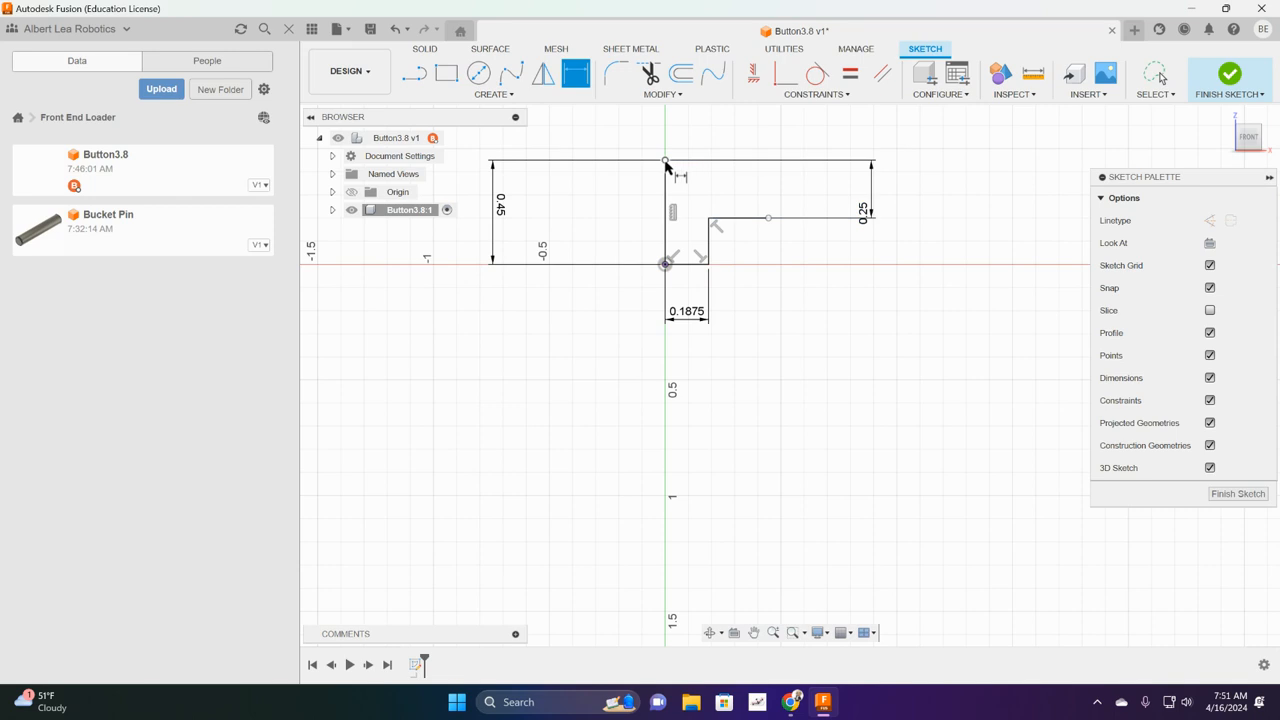
left_click(768, 217)
left_click(666, 160)
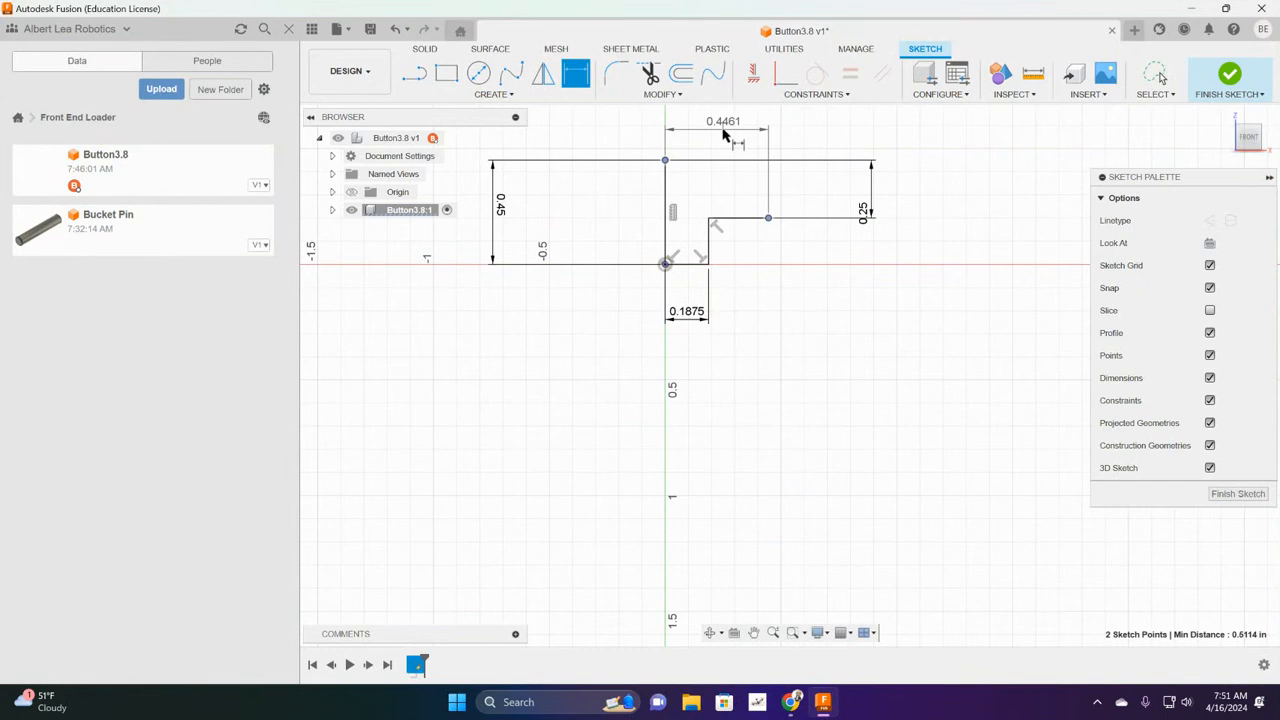
left_click(720, 131)
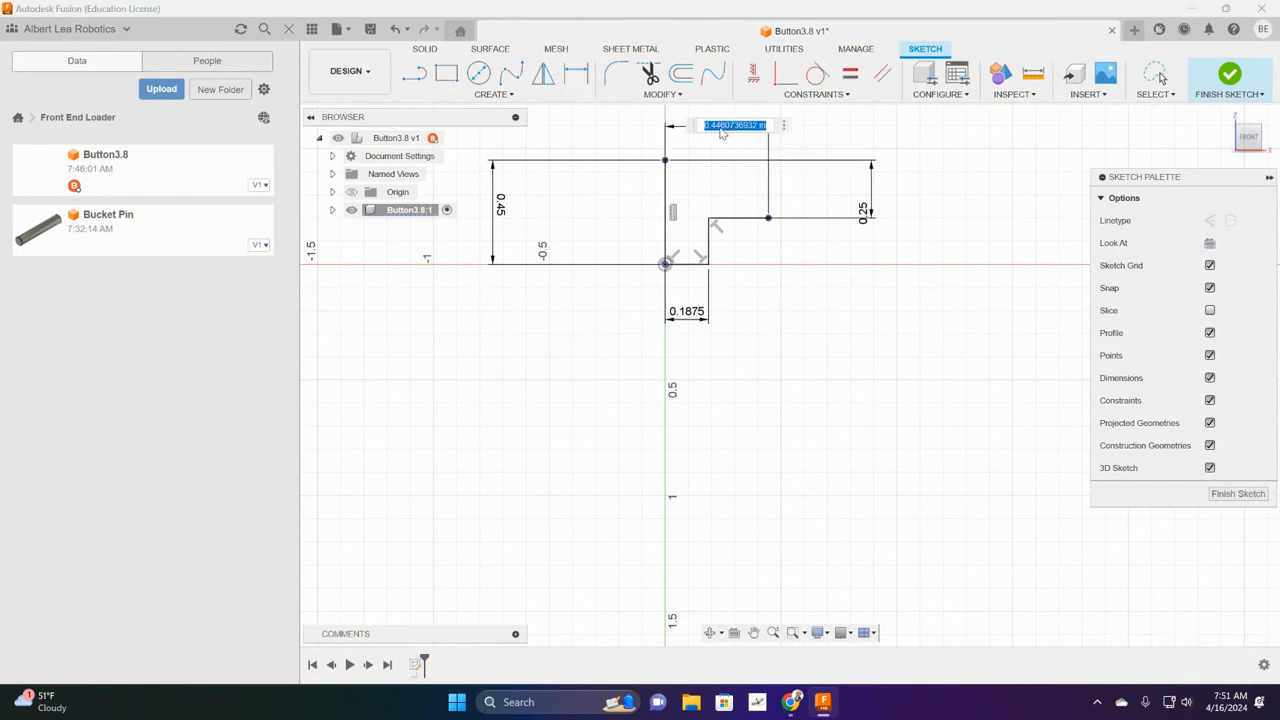
type("661/2000")
key("Return")
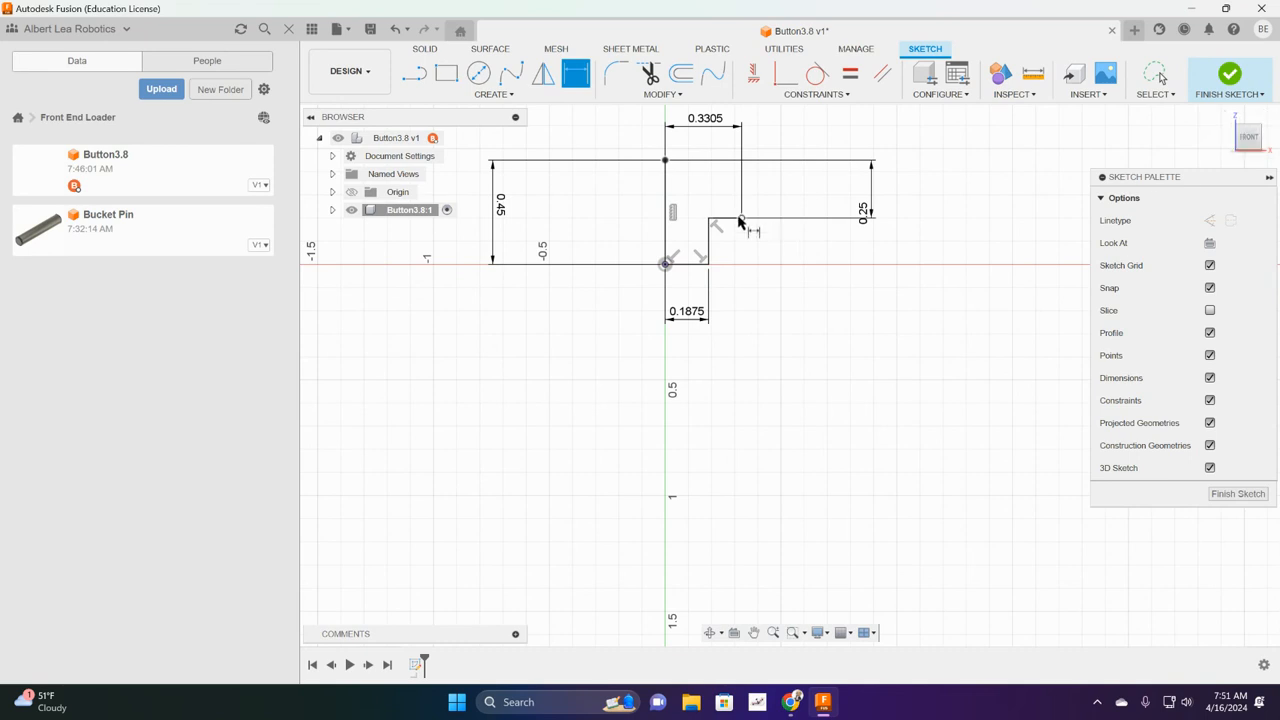
Step: Draw a 0.125 in vertical line upward from the outer end of the upper horizontal line
left_click(420, 80)
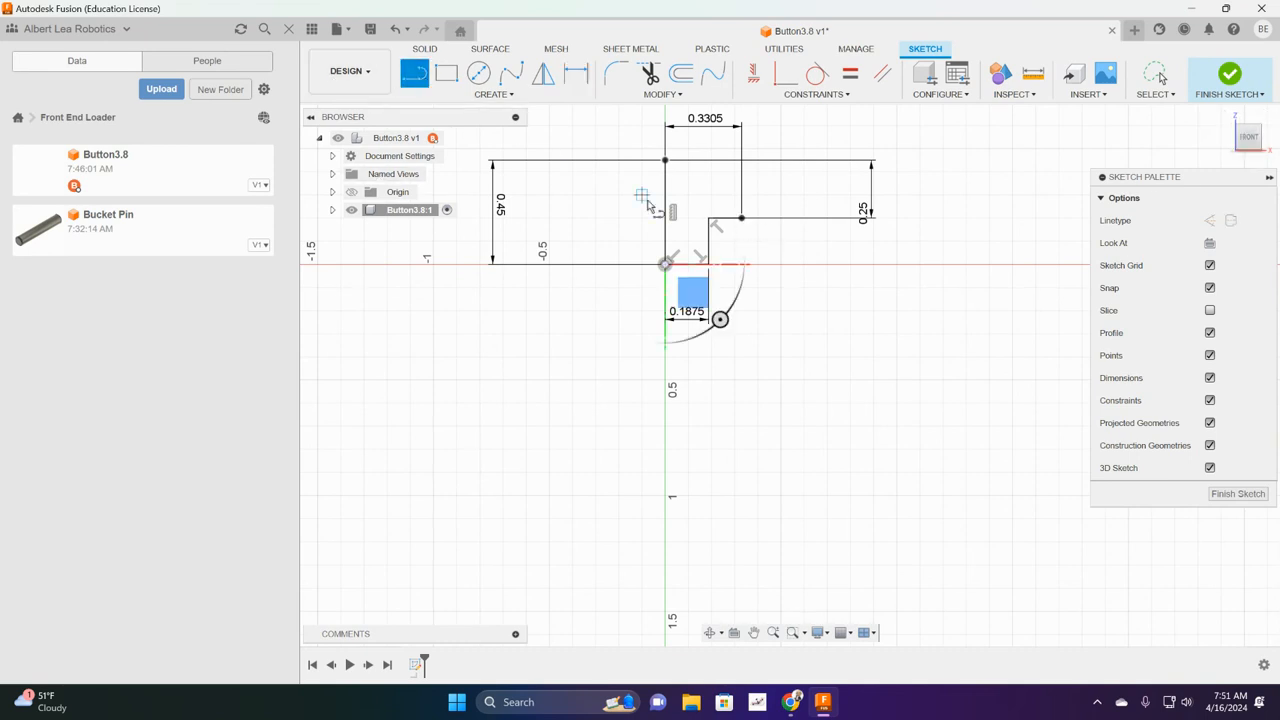
left_click(741, 218)
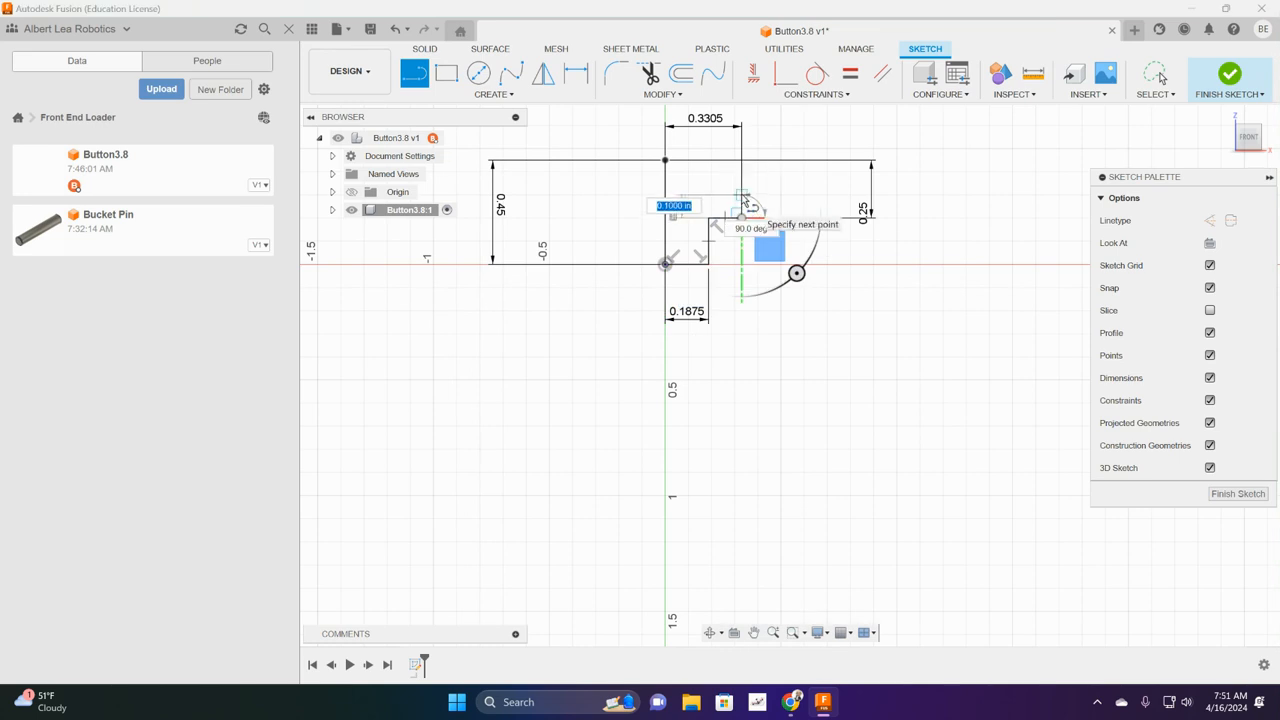
type(".125")
key("Tab")
key("Return")
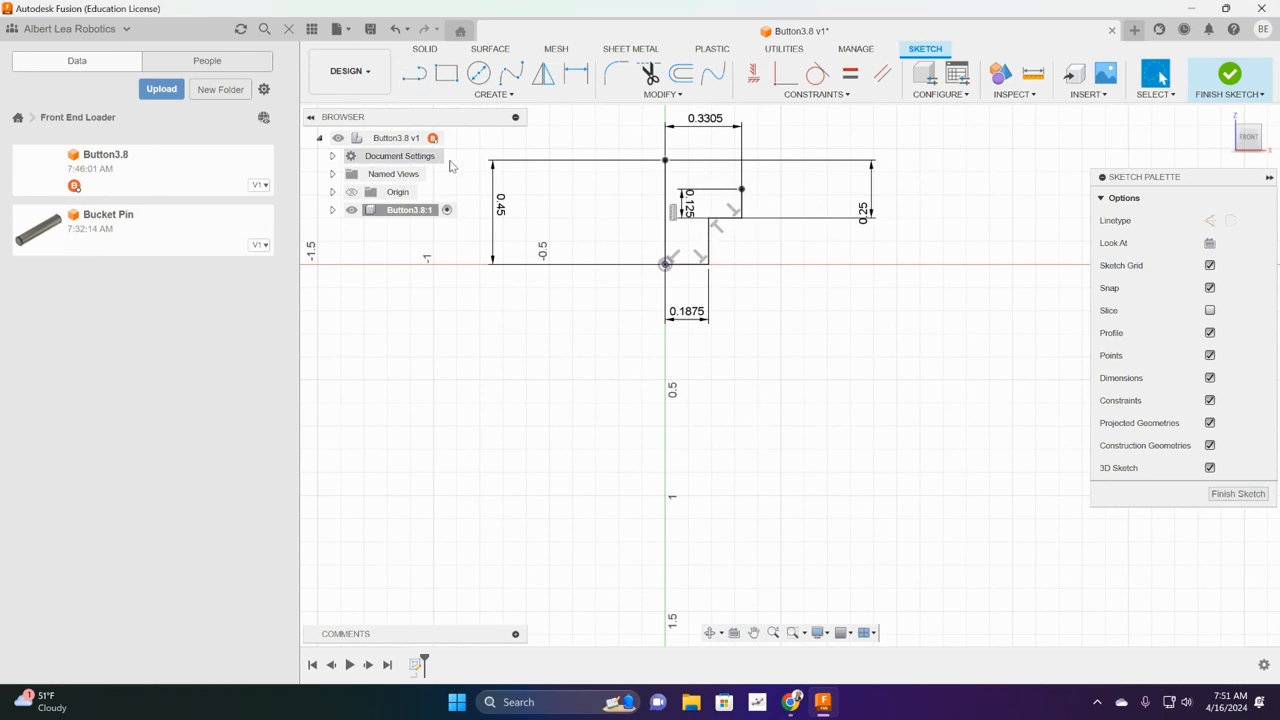
Step: Draw a three-point arc of about 0.297 in radius from the outer vertical line's upper end to the centre line's upper endpoint
left_click(493, 94)
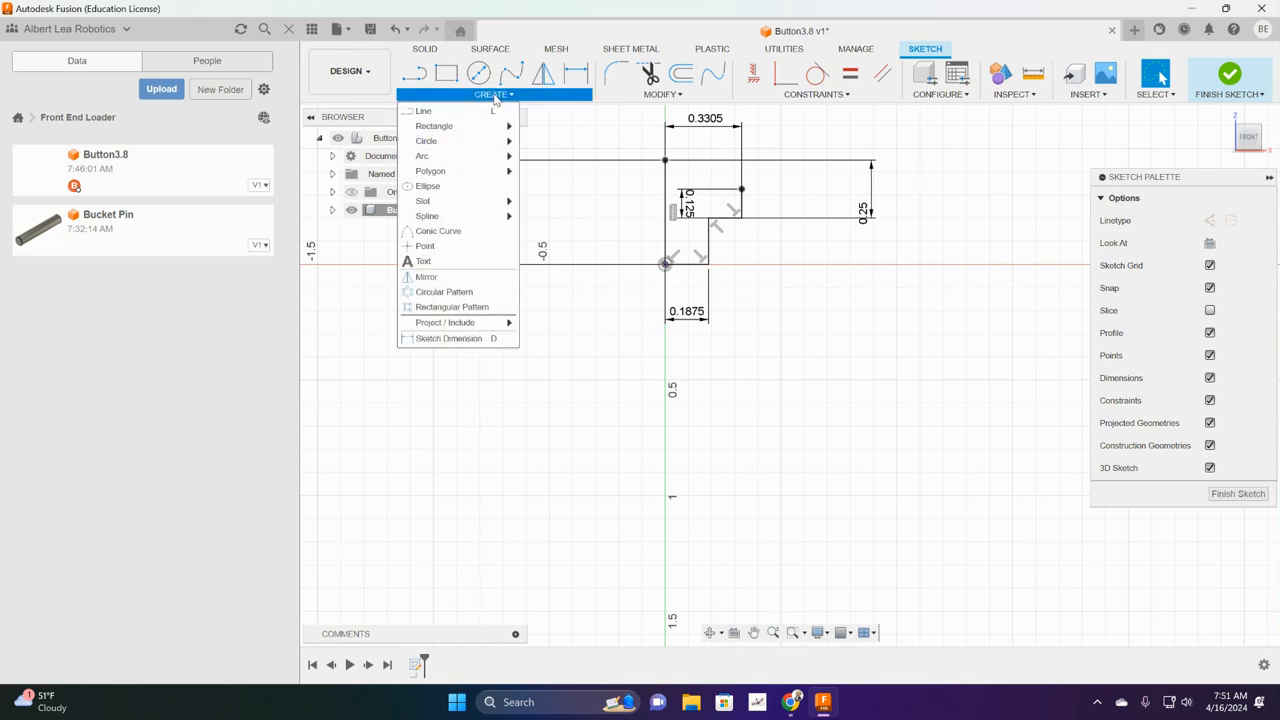
mouse_move(450, 154)
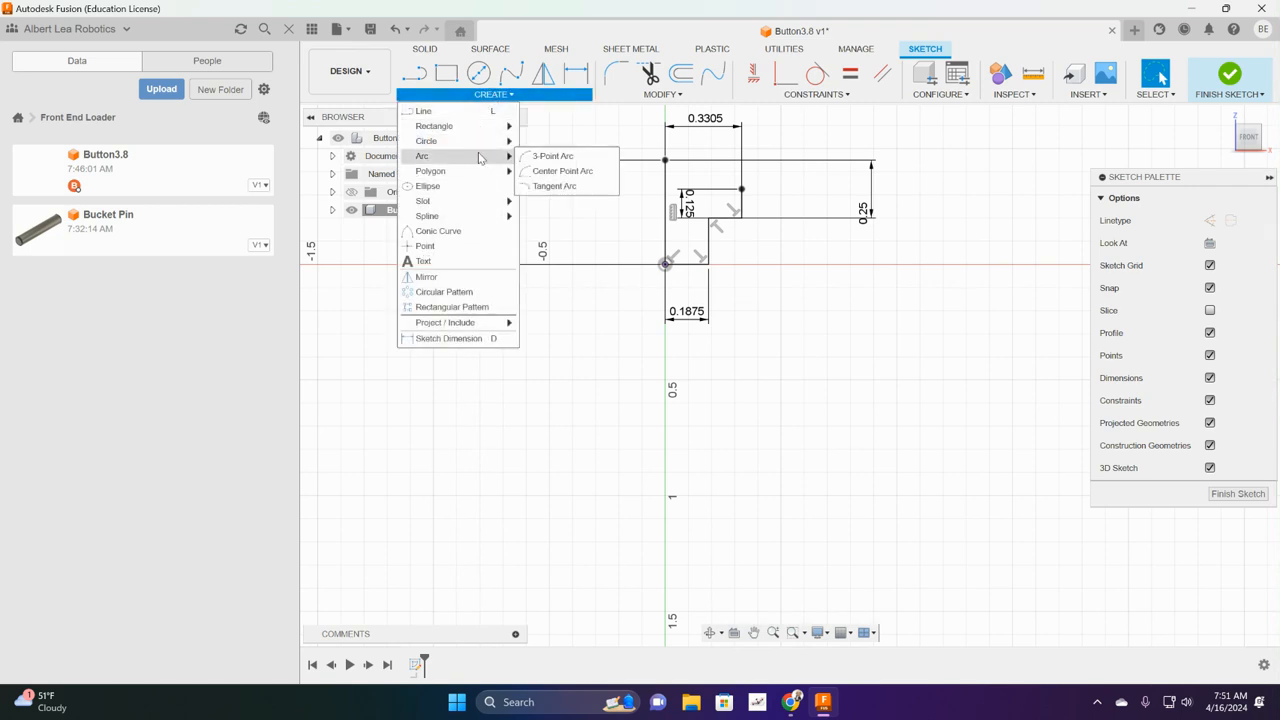
left_click(567, 158)
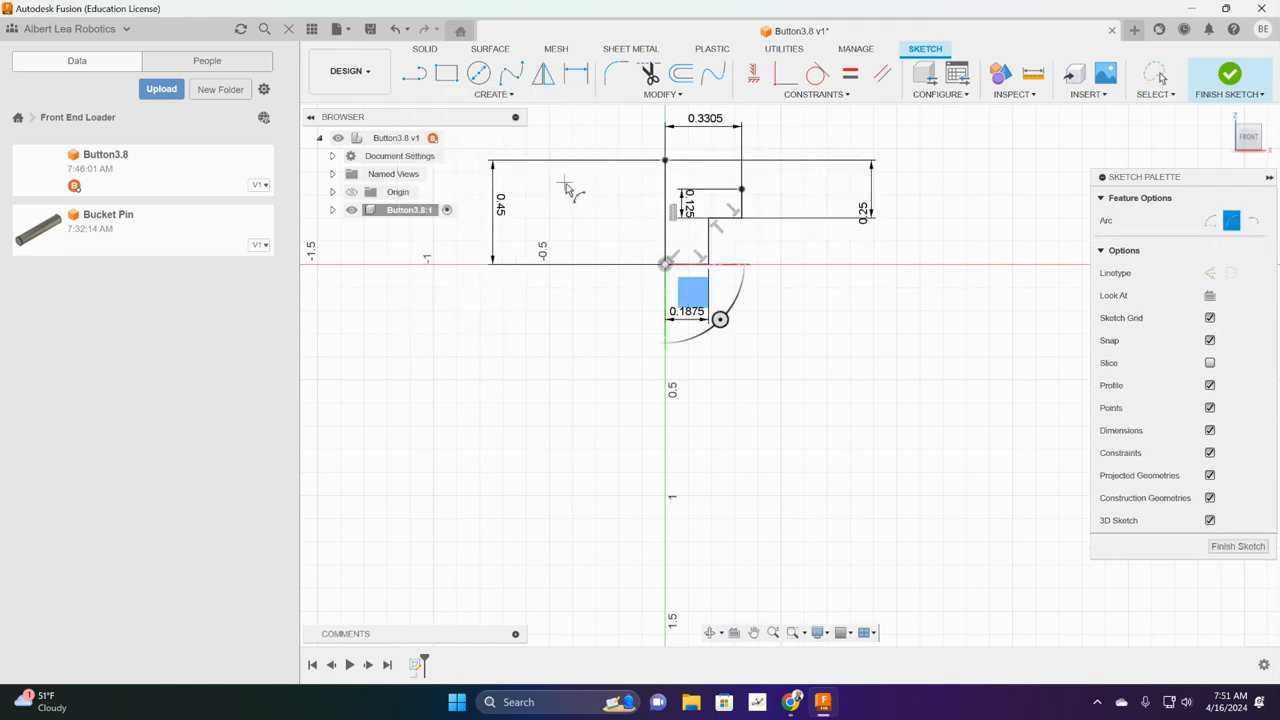
left_click(741, 189)
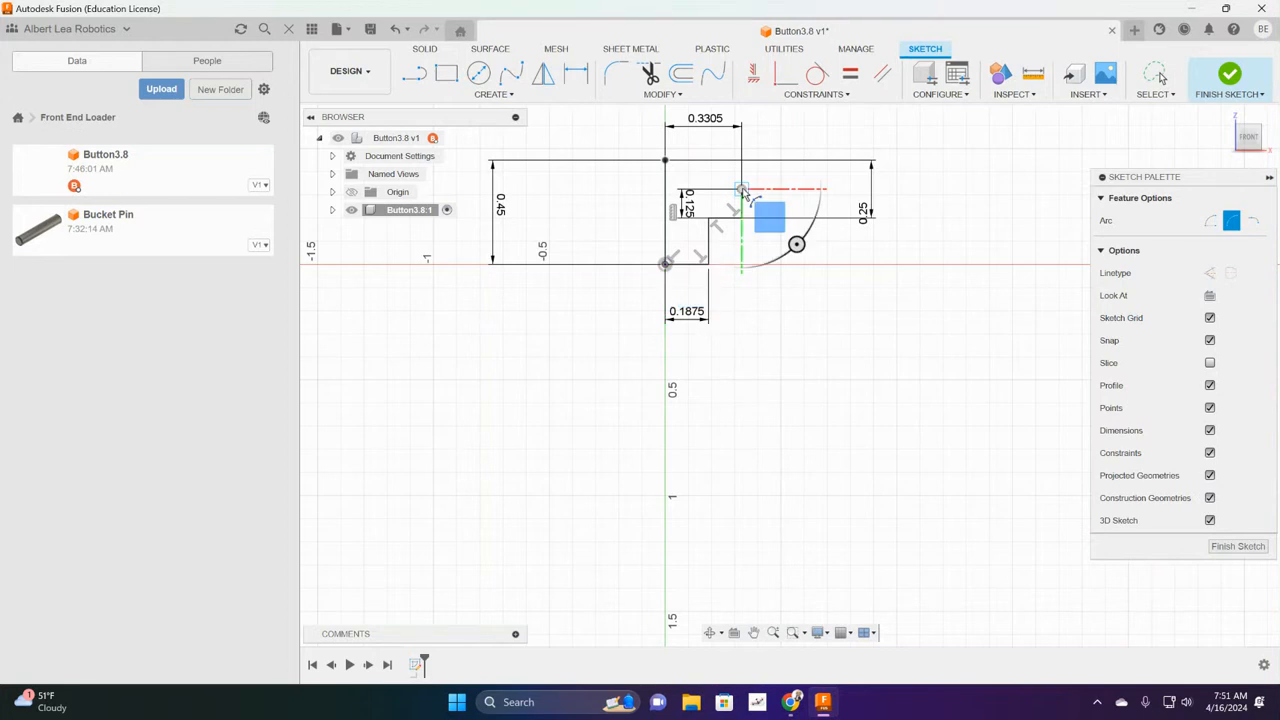
left_click(664, 160)
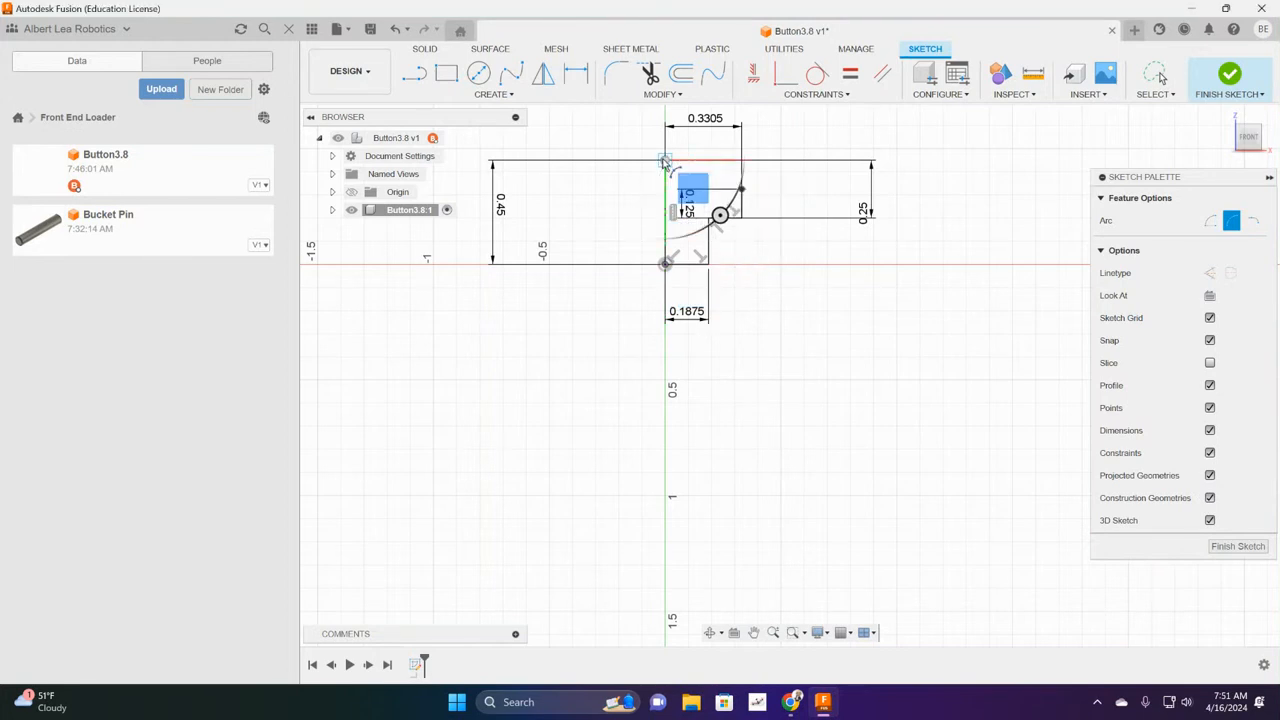
left_click(716, 171)
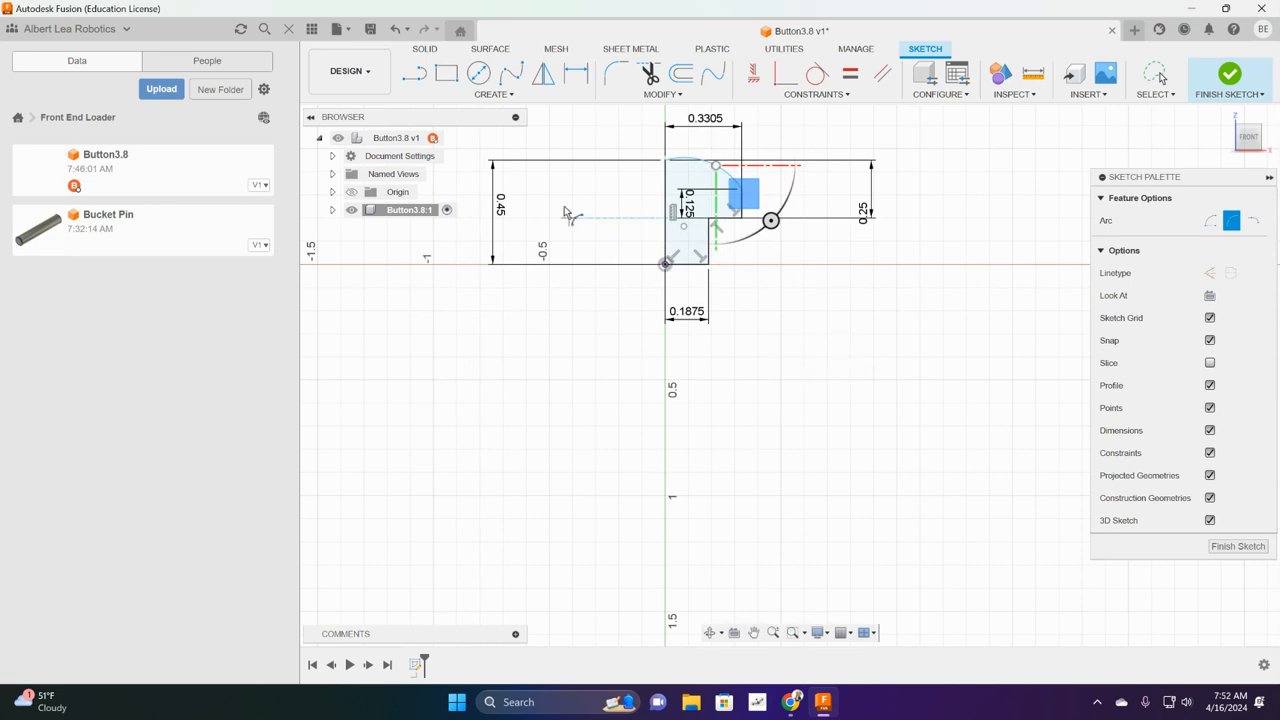
Step: Dimension the head arc's radius to 0.625 in and finish the sketch
left_click(578, 82)
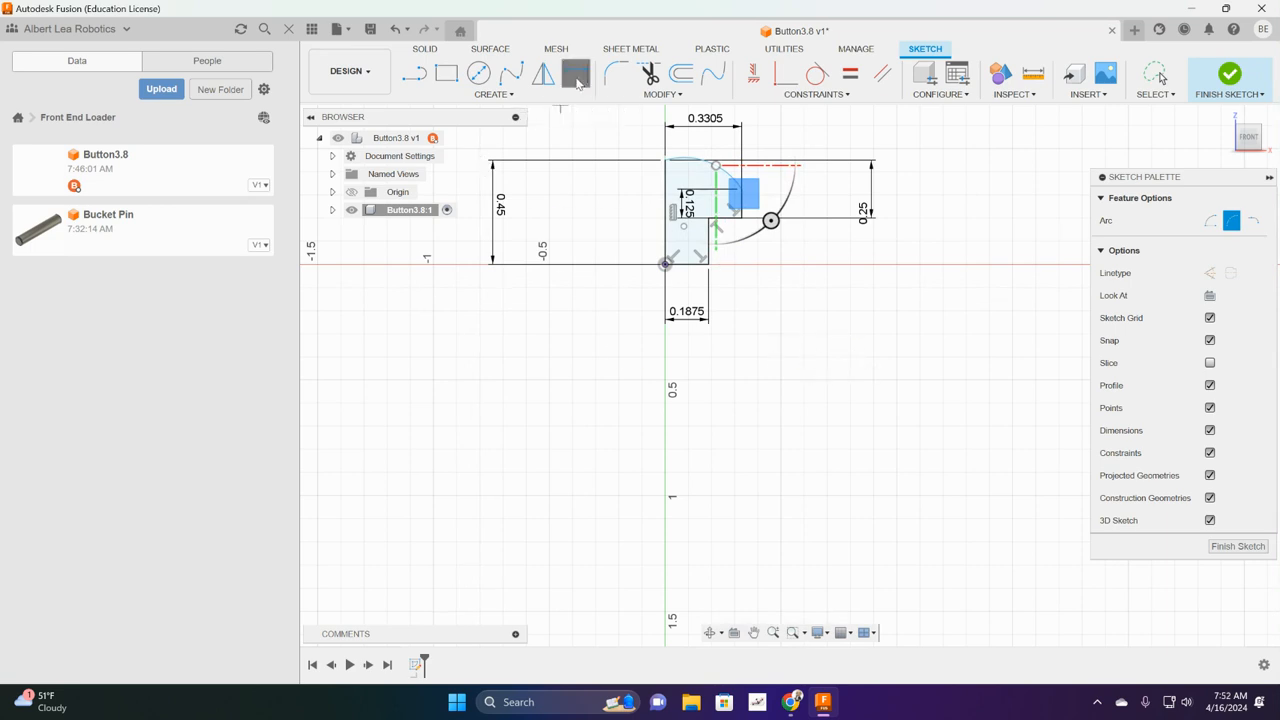
left_click(724, 170)
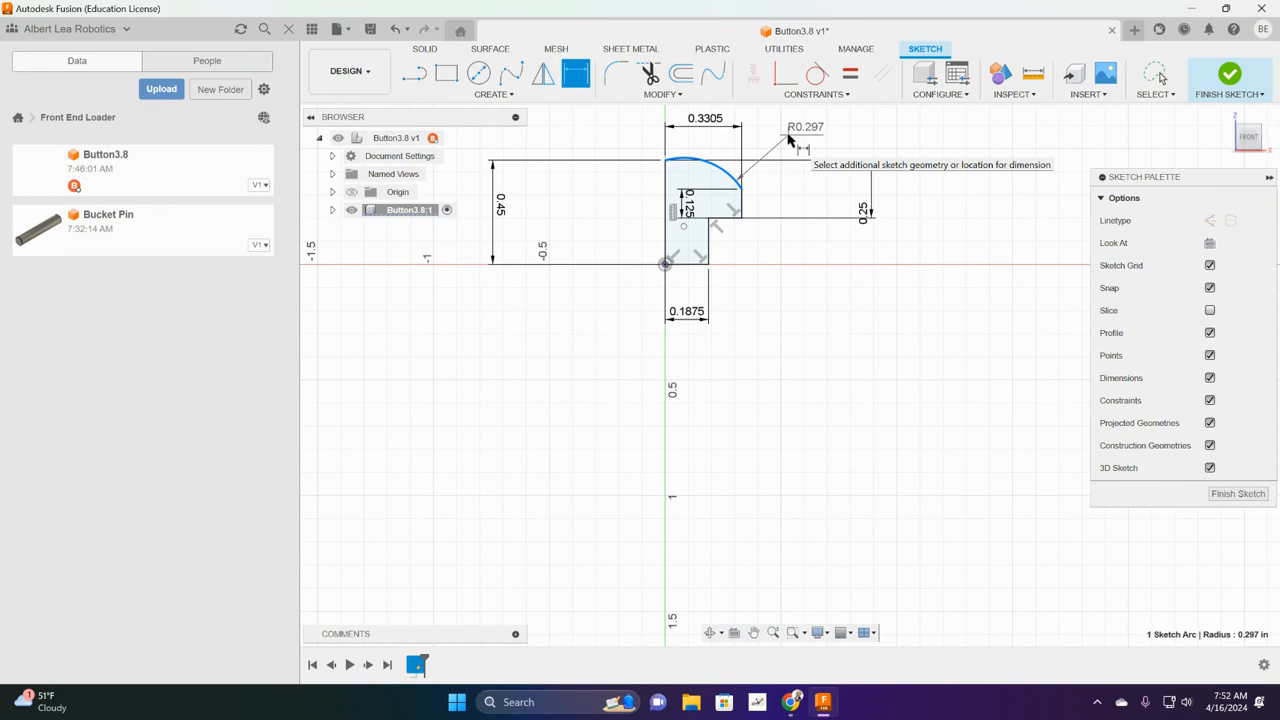
left_click(798, 134)
key("BackSpace")
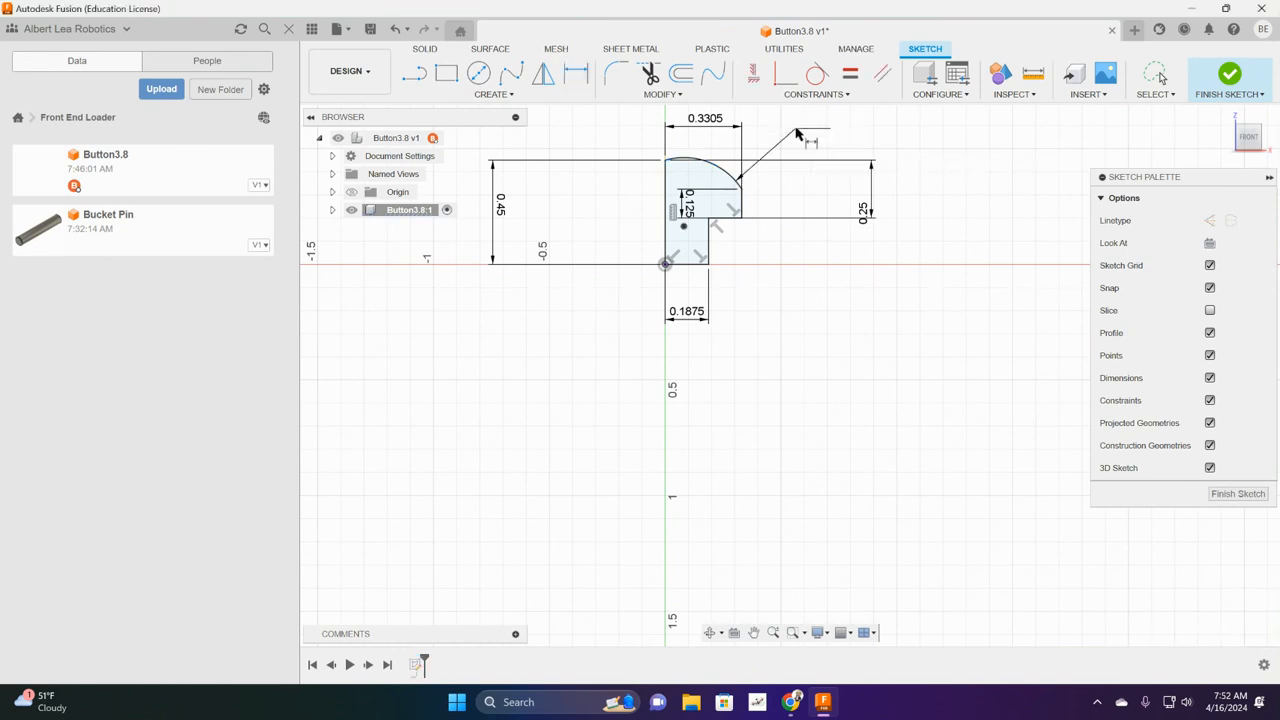
type(".625")
key("Return")
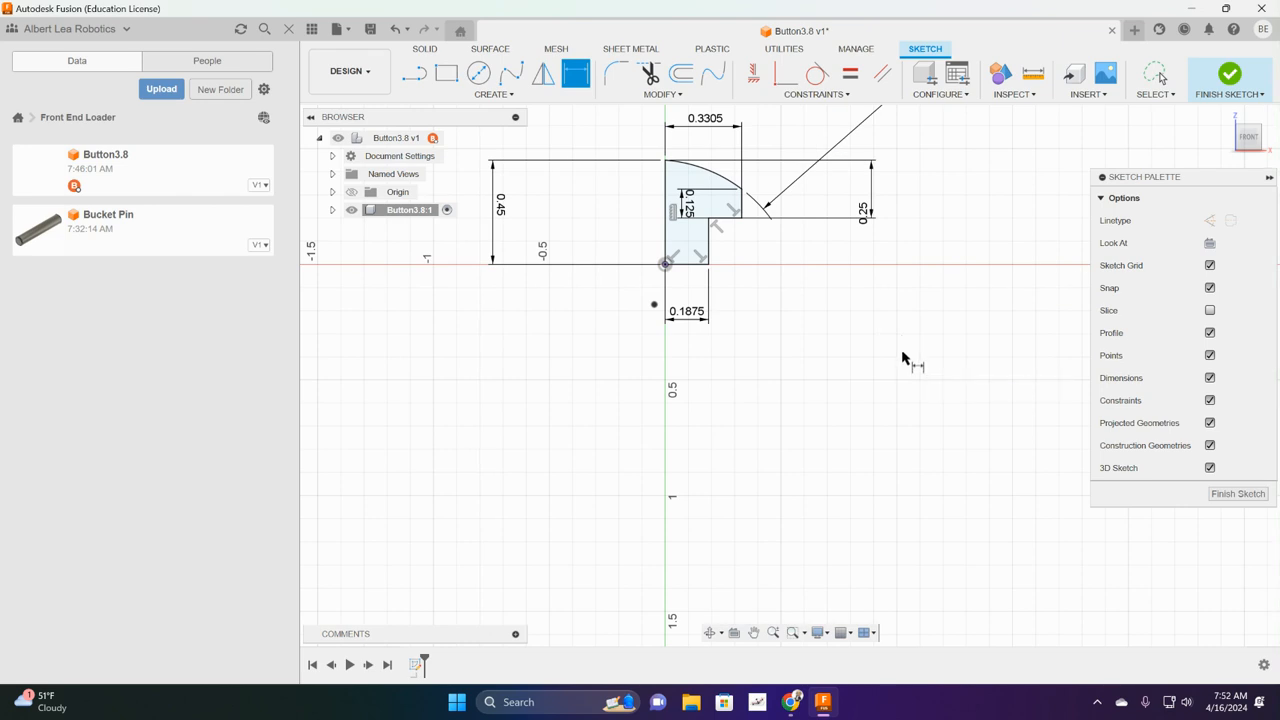
left_click(1238, 494)
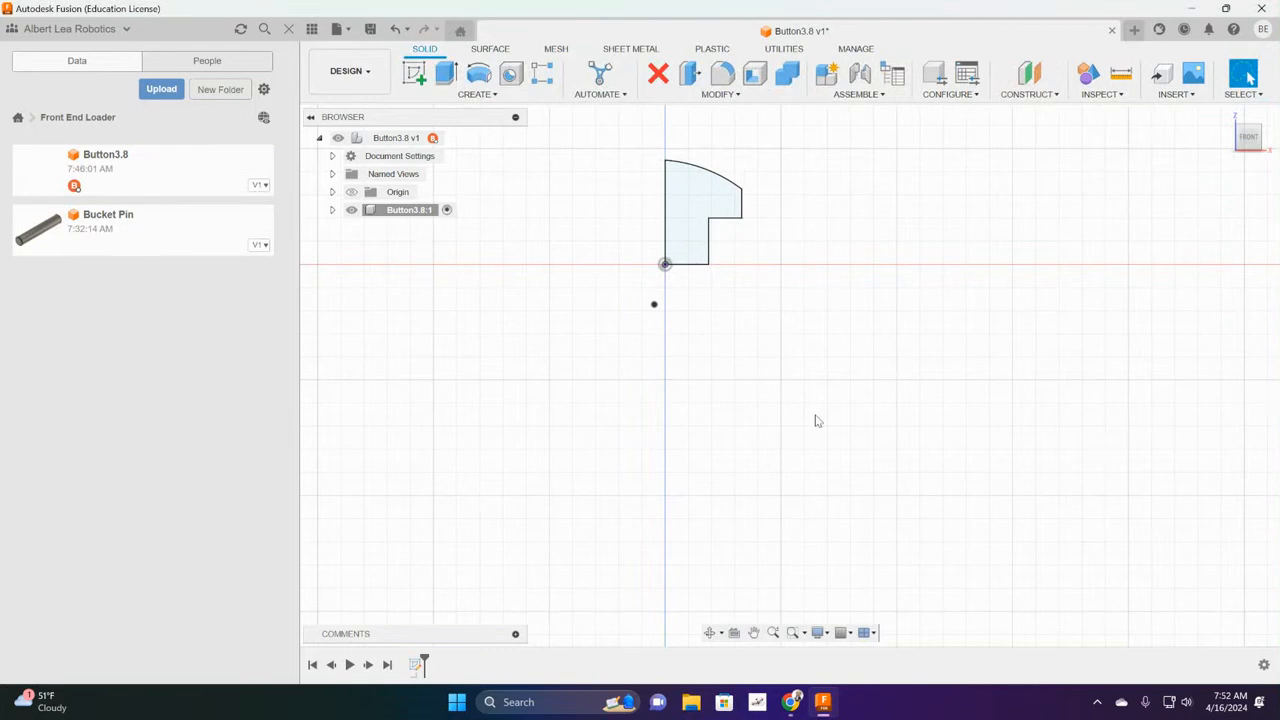
Step: Revolve the closed half-profile 360 degrees around the vertical centre line as a new body
left_click(478, 94)
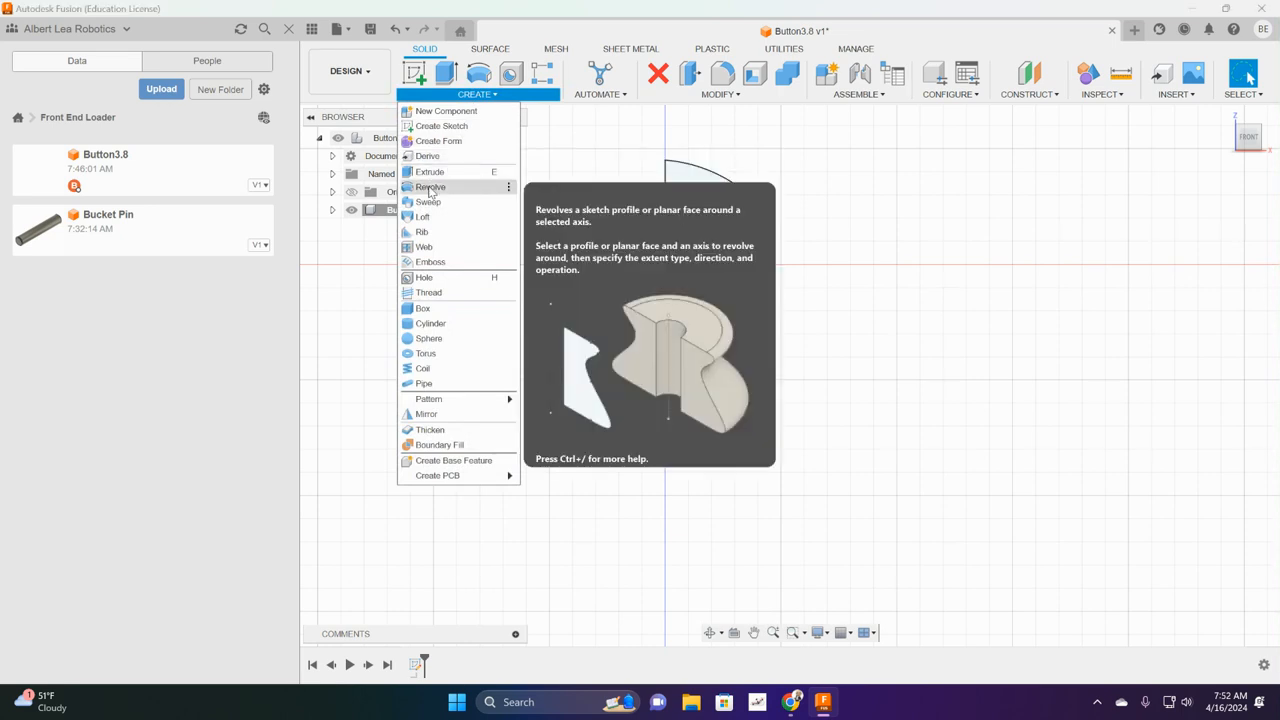
left_click(431, 187)
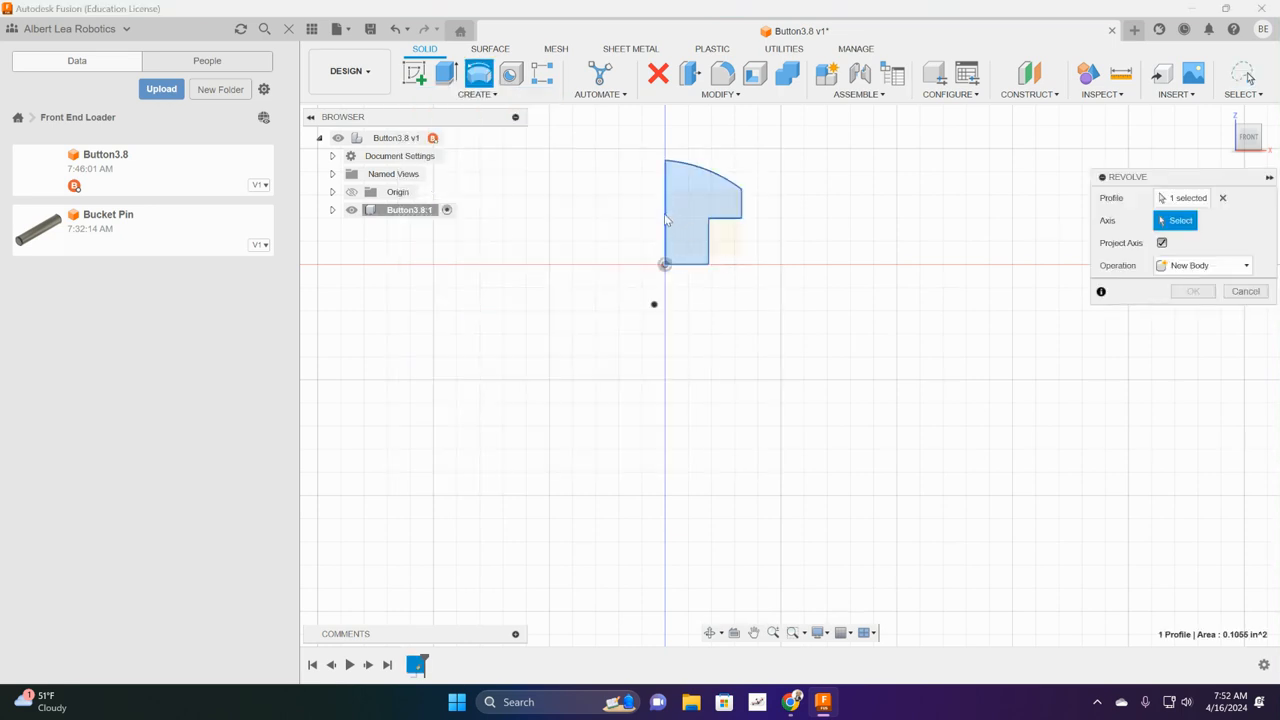
left_click(666, 220)
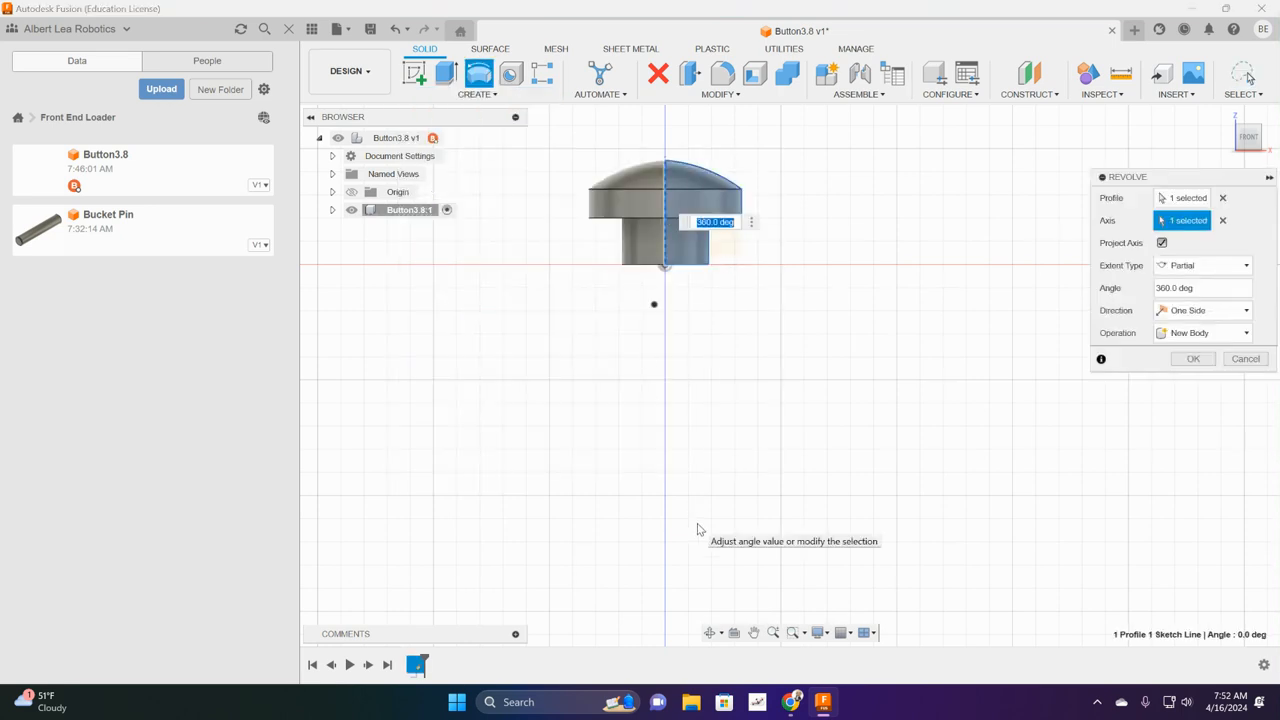
left_click(1195, 360)
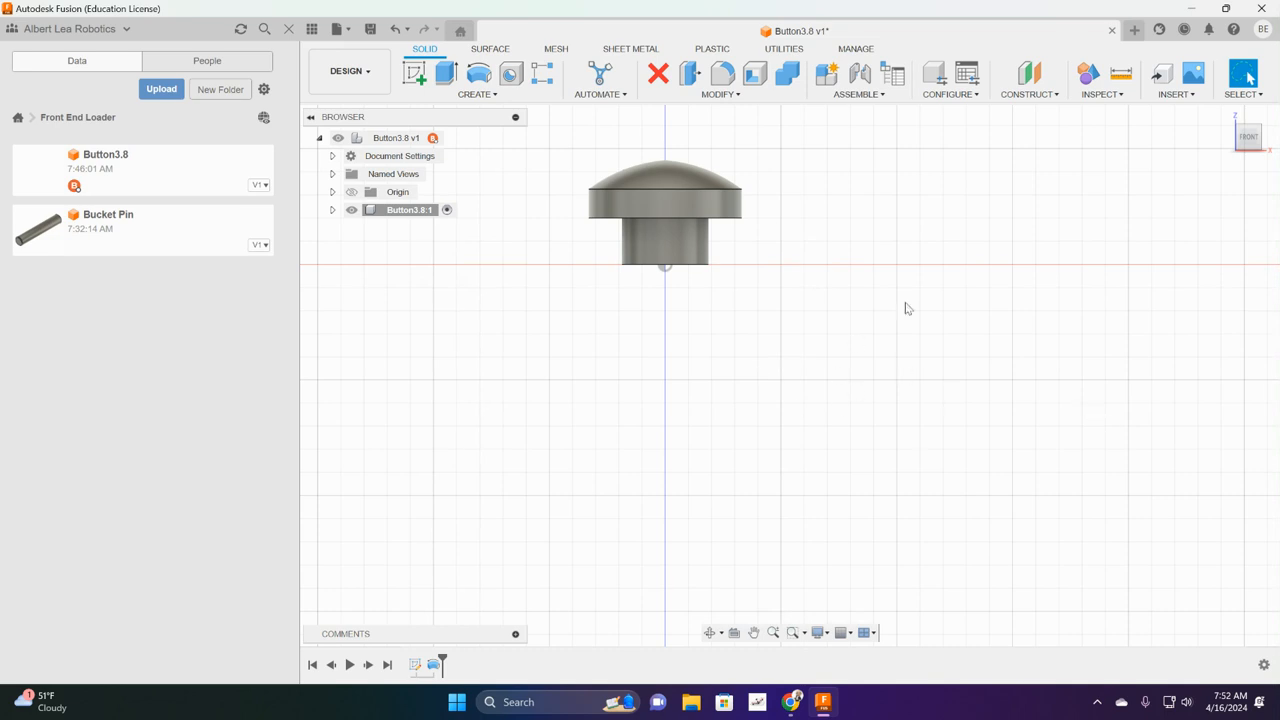
Step: Chamfer the bottom circular edge of the shank with a 0.03 in distance at 45 degrees
left_click(709, 632)
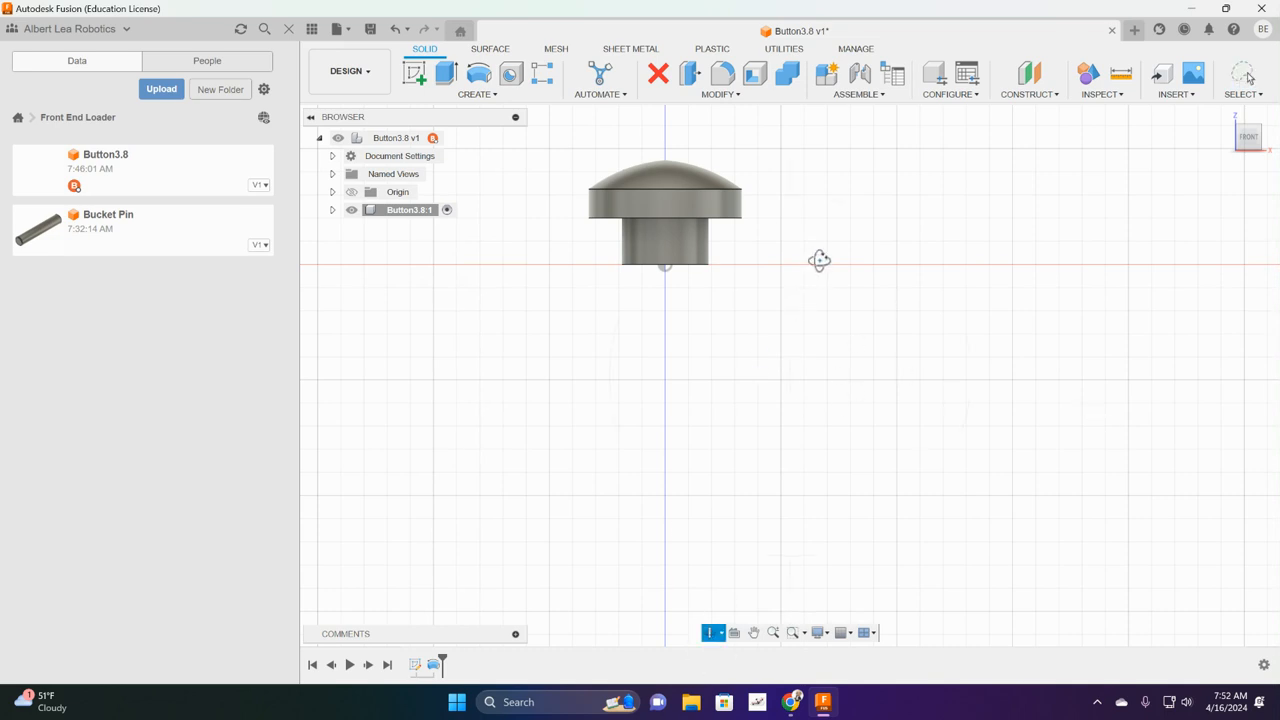
left_click_drag(820, 243, 974, 243)
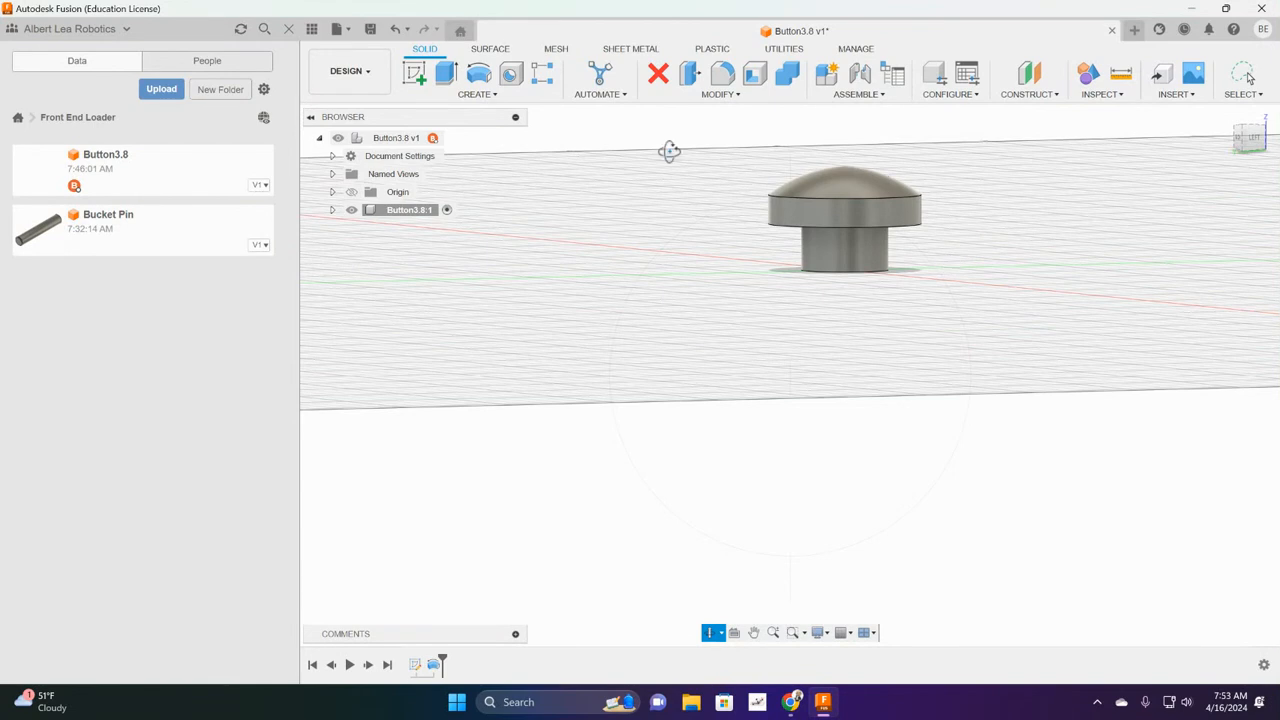
left_click(724, 94)
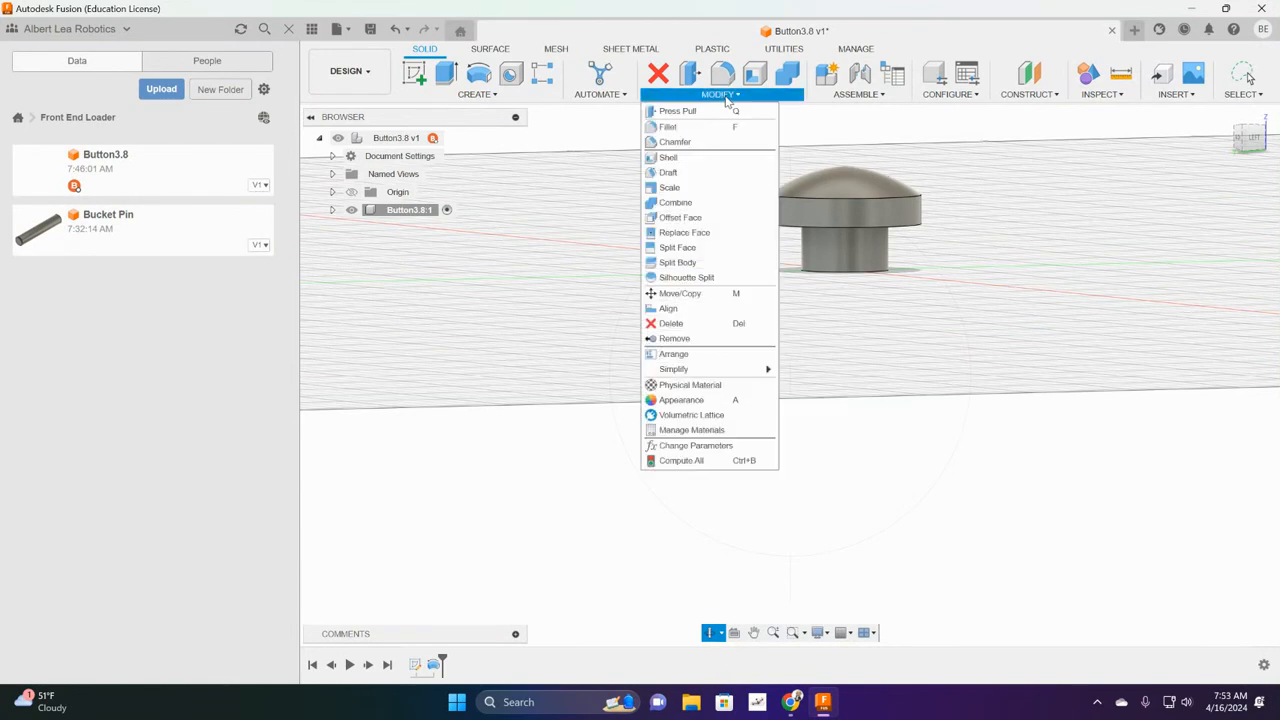
left_click(697, 142)
left_click(855, 271)
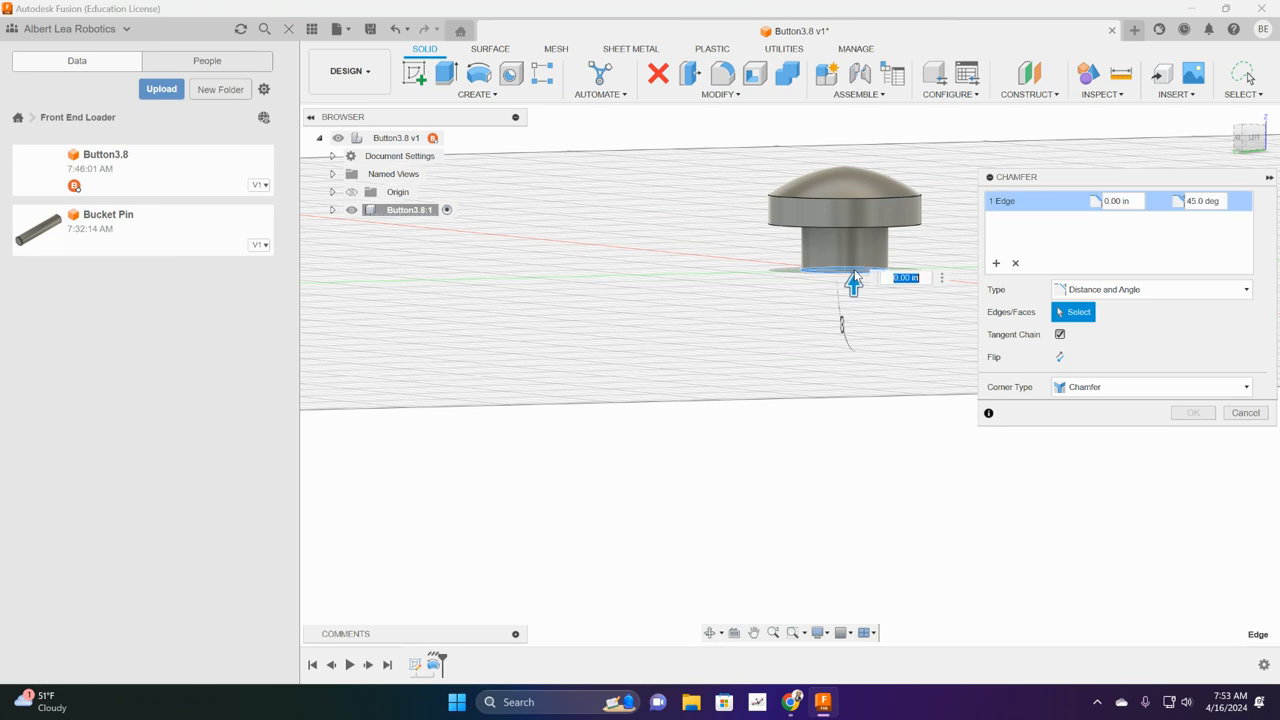
left_click(1120, 201)
type(".03")
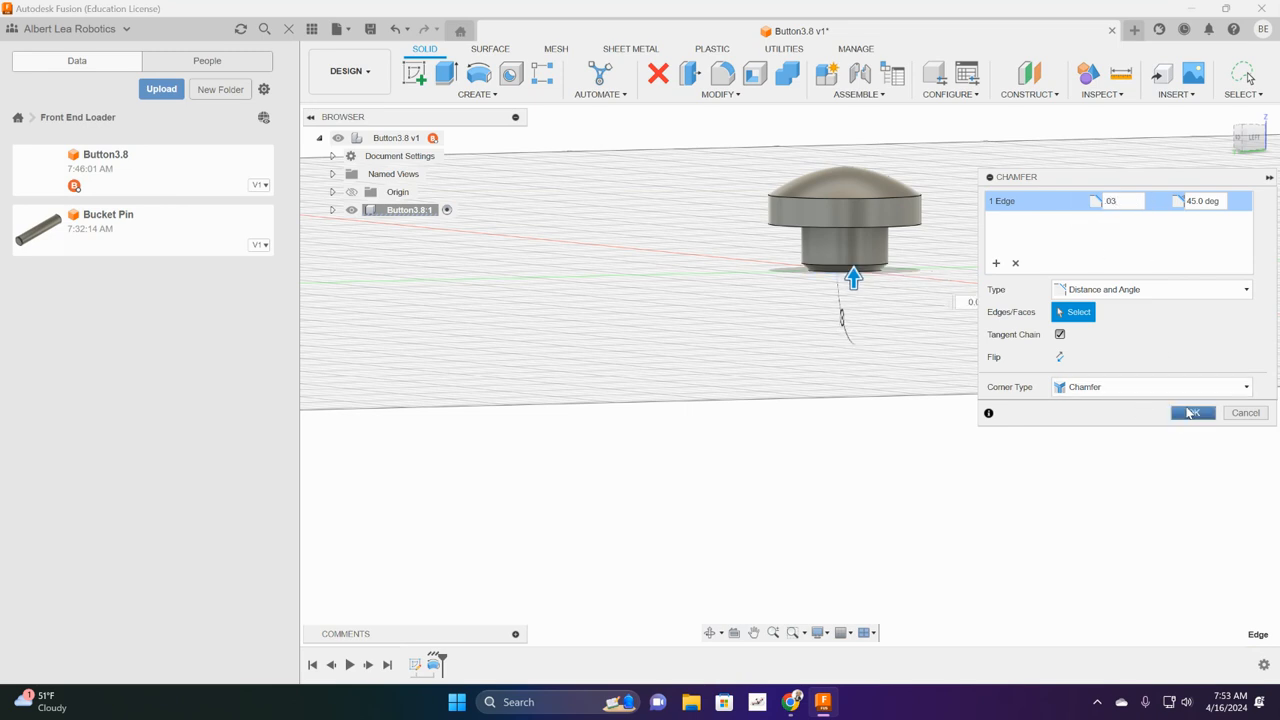
left_click(1193, 413)
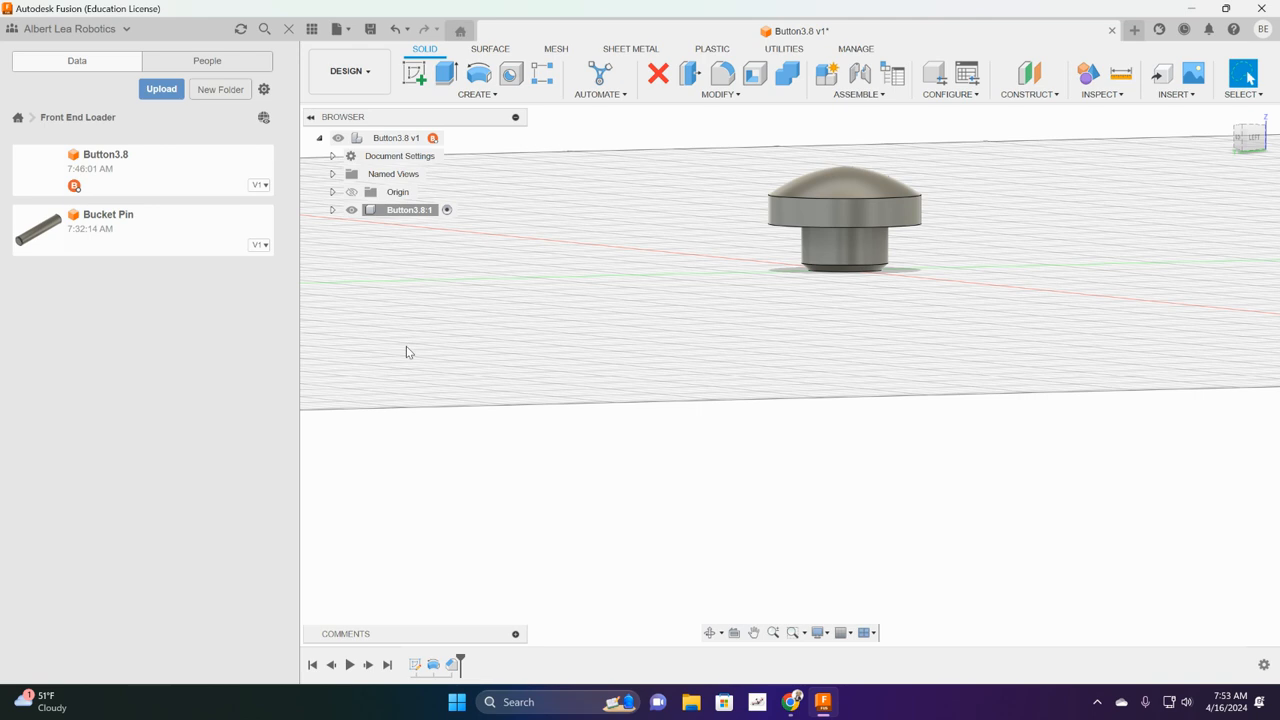
Step: Apply the Cherry wood physical material from the Fusion Material Library to the Button3.8 component
right_click(387, 211)
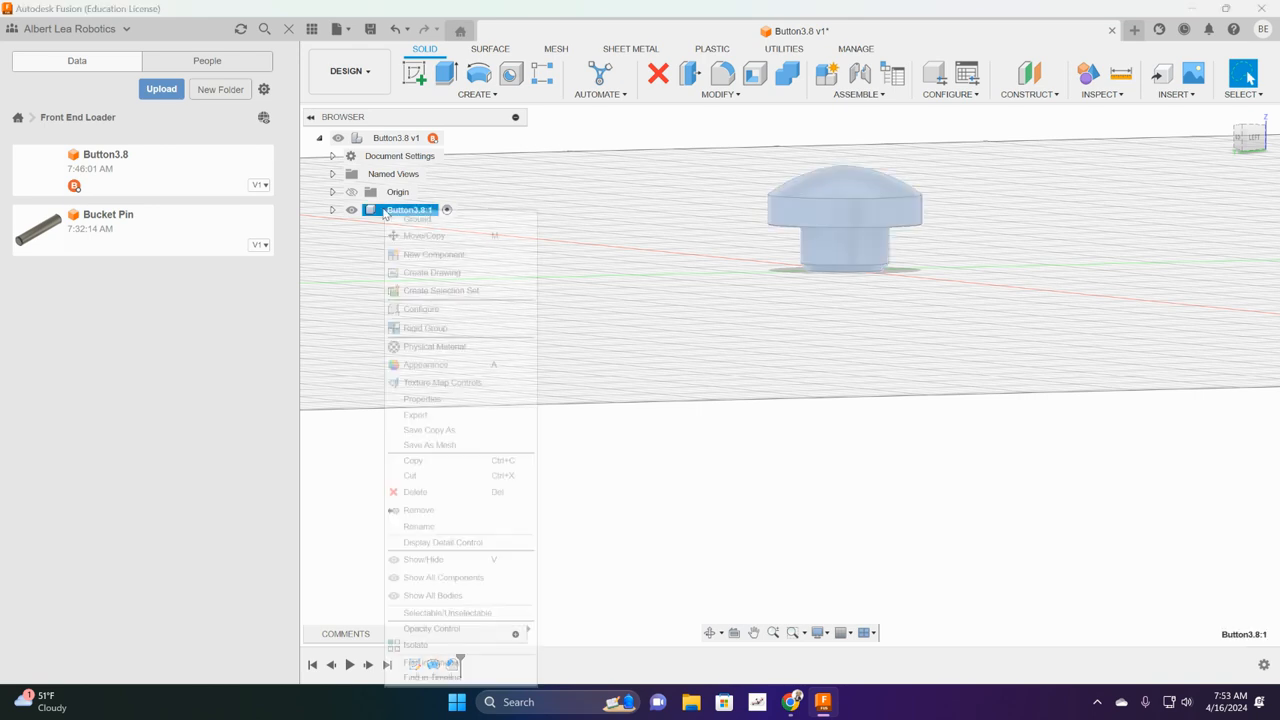
left_click(466, 346)
scroll(1065, 500, "down", 2)
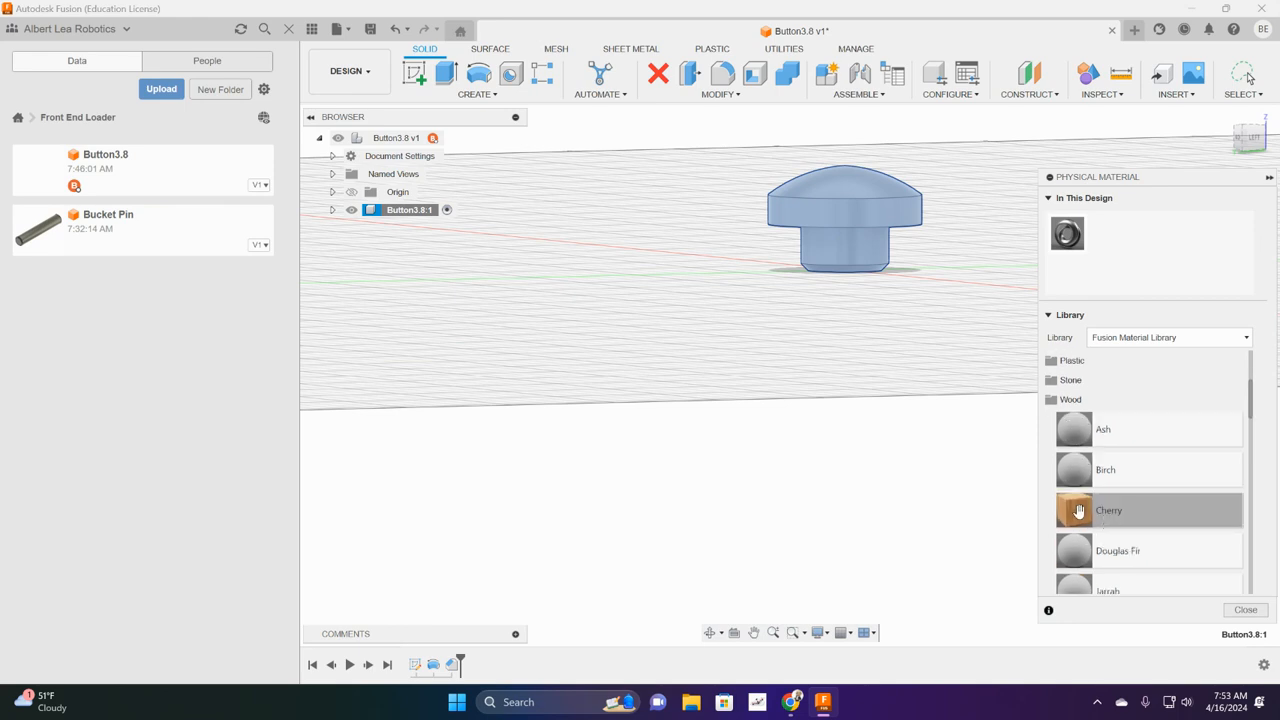
left_click_drag(1104, 517, 852, 212)
left_click(1245, 609)
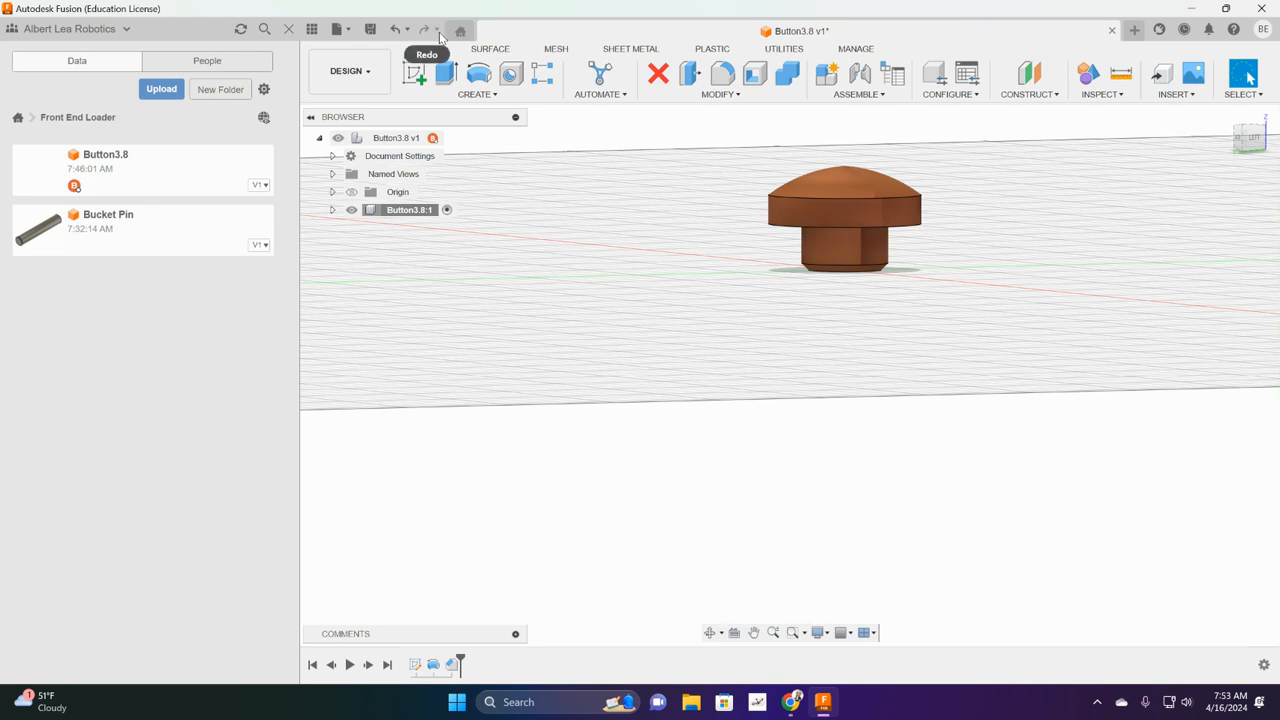
Step: Save the design as a milestone named "complete" with the version description "User Saved"
left_click(364, 33)
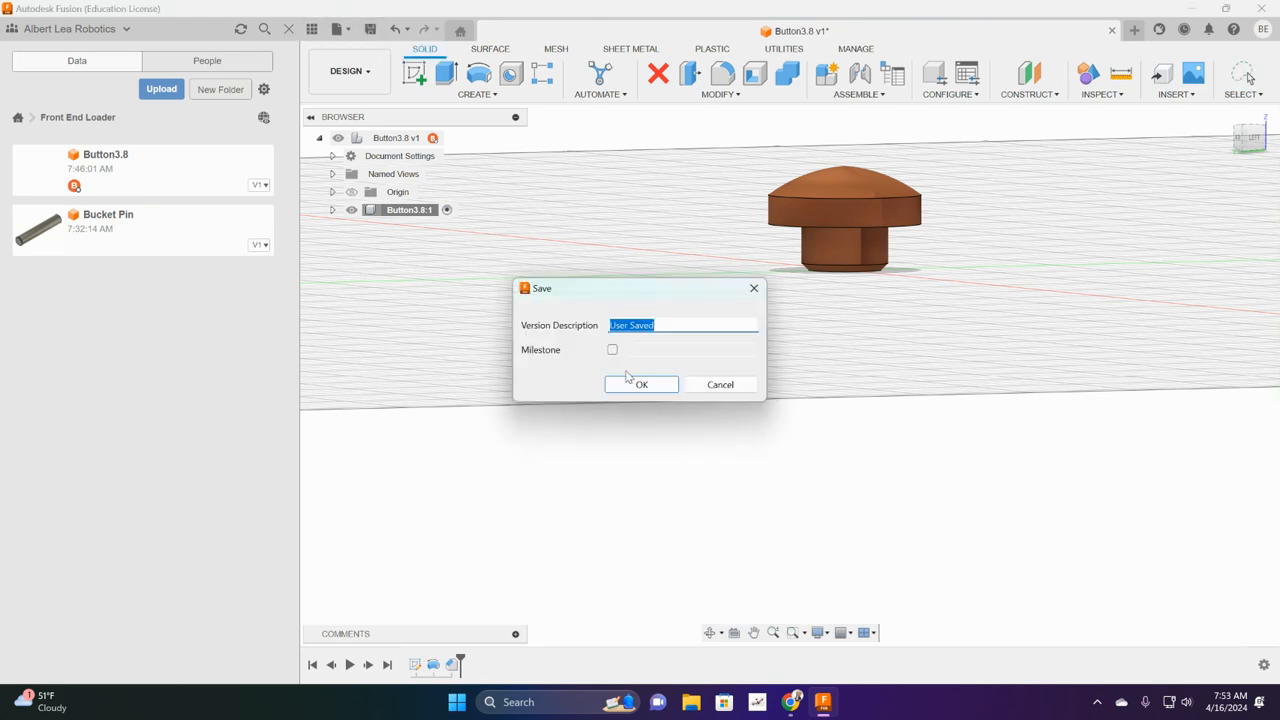
left_click(612, 349)
left_click(668, 327)
left_click(690, 350)
key("BackSpace")
key("BackSpace")
key("BackSpace")
key("BackSpace")
key("BackSpace")
key("BackSpace")
key("BackSpace")
key("BackSpace")
key("BackSpace")
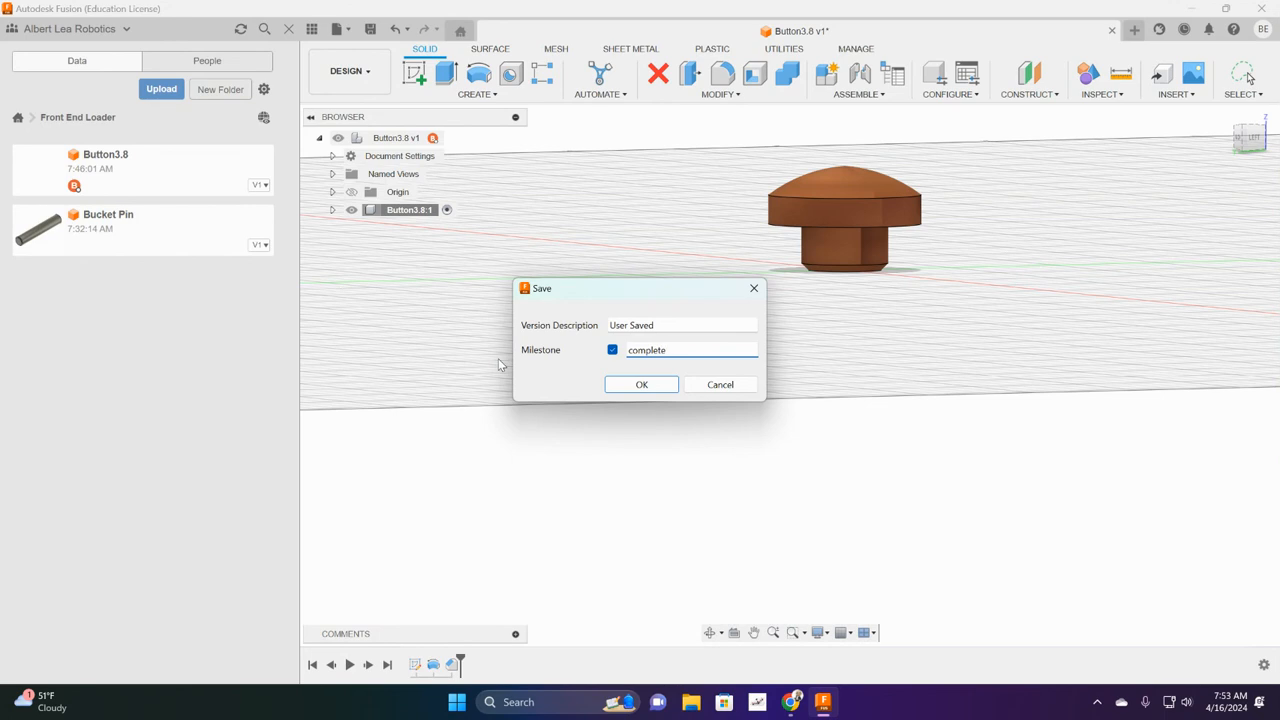
left_click(641, 384)
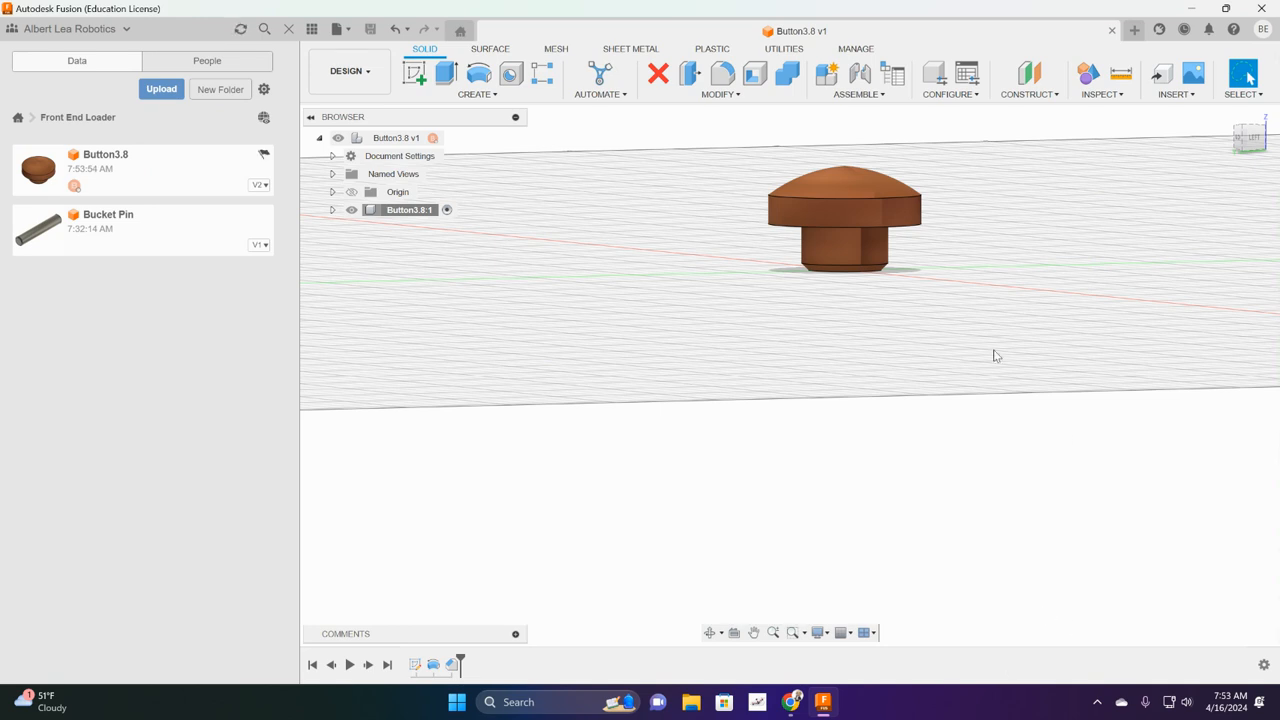
left_click(710, 632)
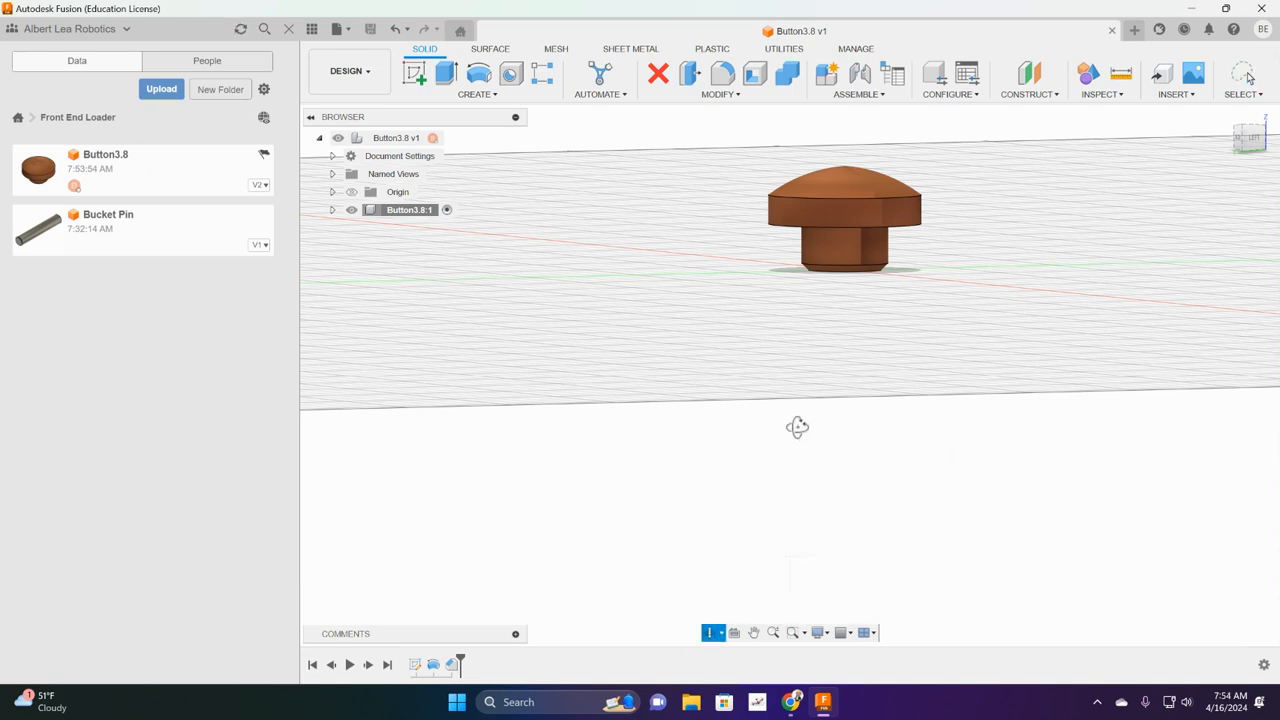